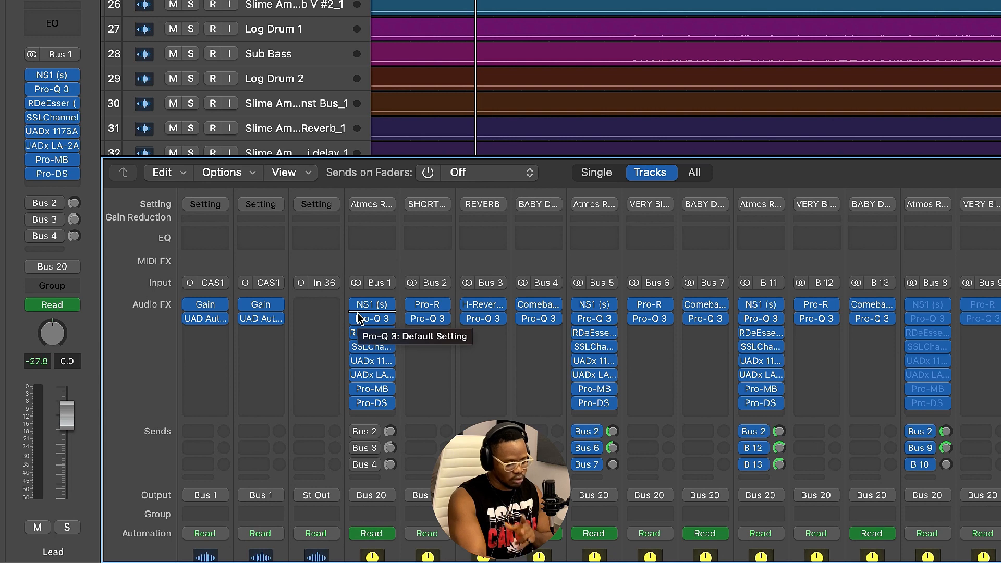
# - Open the Pro-R reverb on the Bus 2 channel and examine its space, decay rate and post EQ settings
pyautogui.click(429, 304)
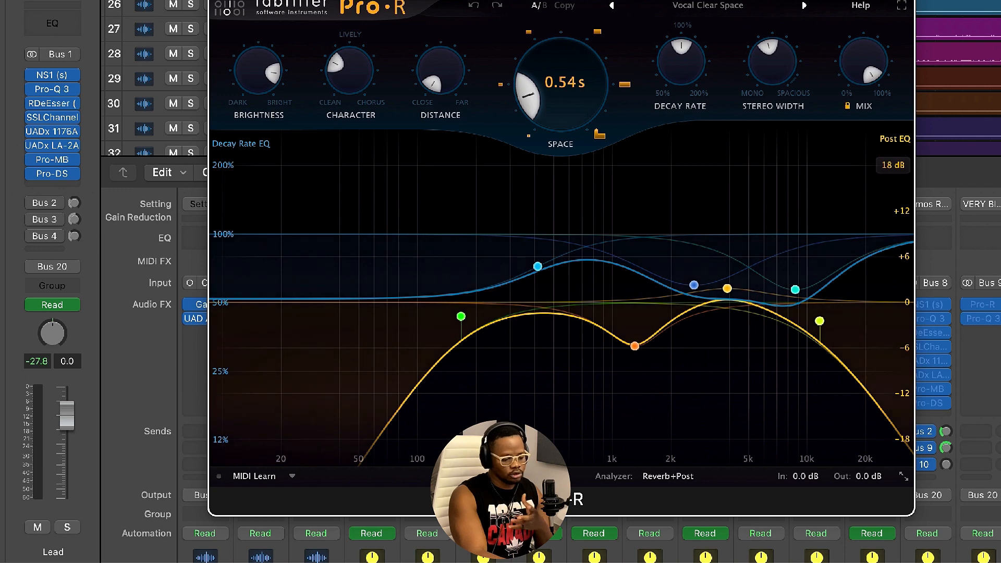
pyautogui.moveTo(547, 102)
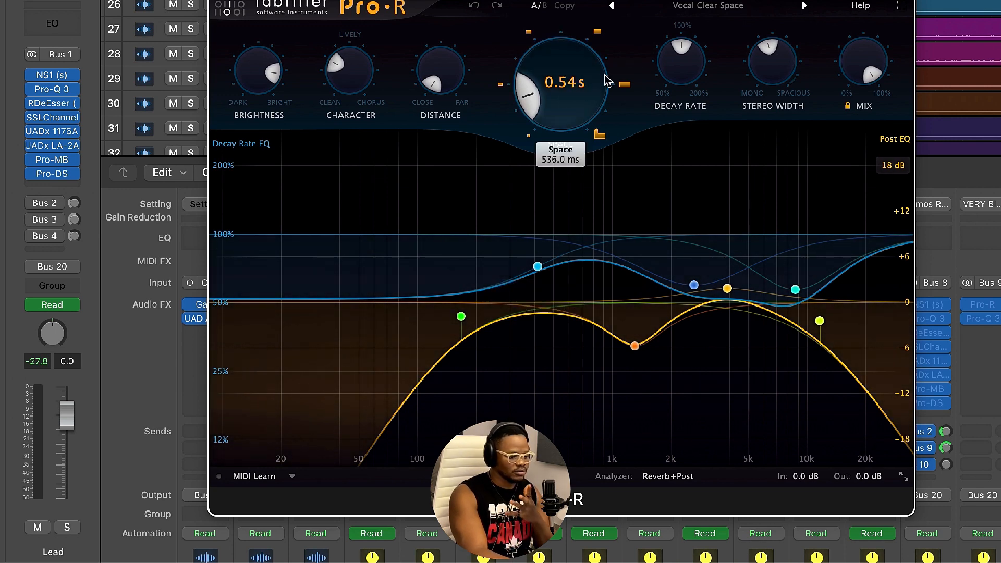
pyautogui.moveTo(495, 487)
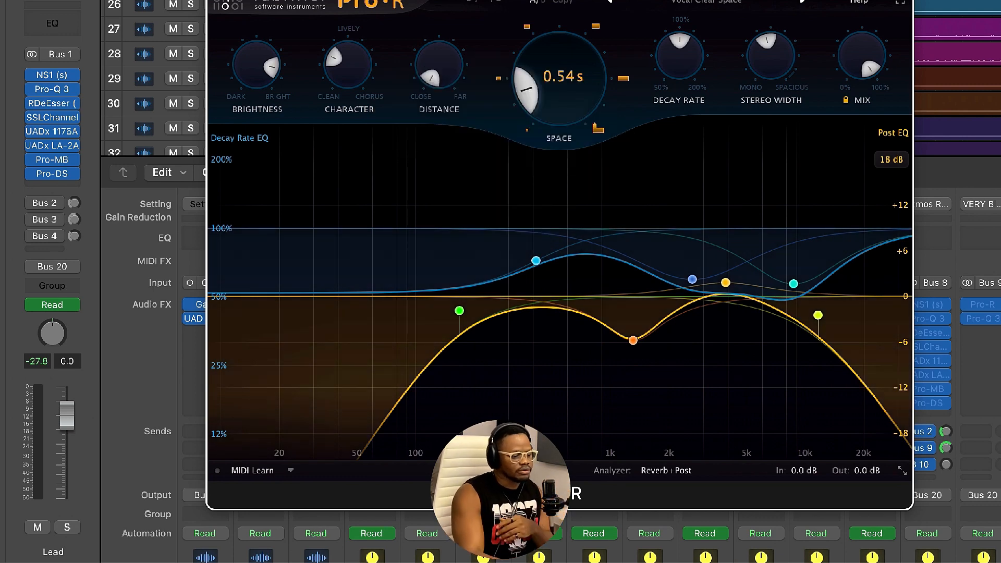
pyautogui.moveTo(459, 310)
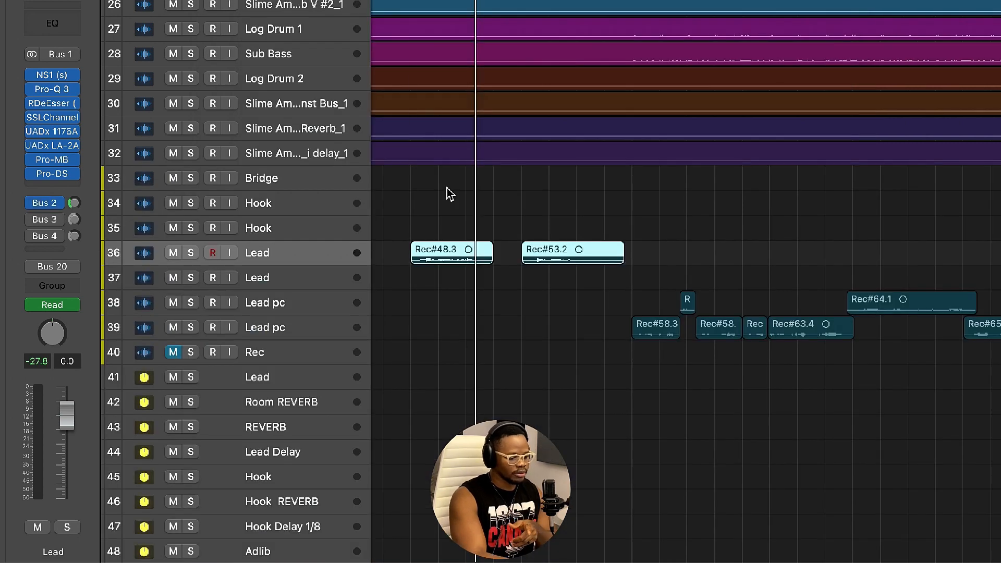
# - Play the lead vocal with the Room REVERB channel soloed in the mixer, and clear the solo
pyautogui.press('space')
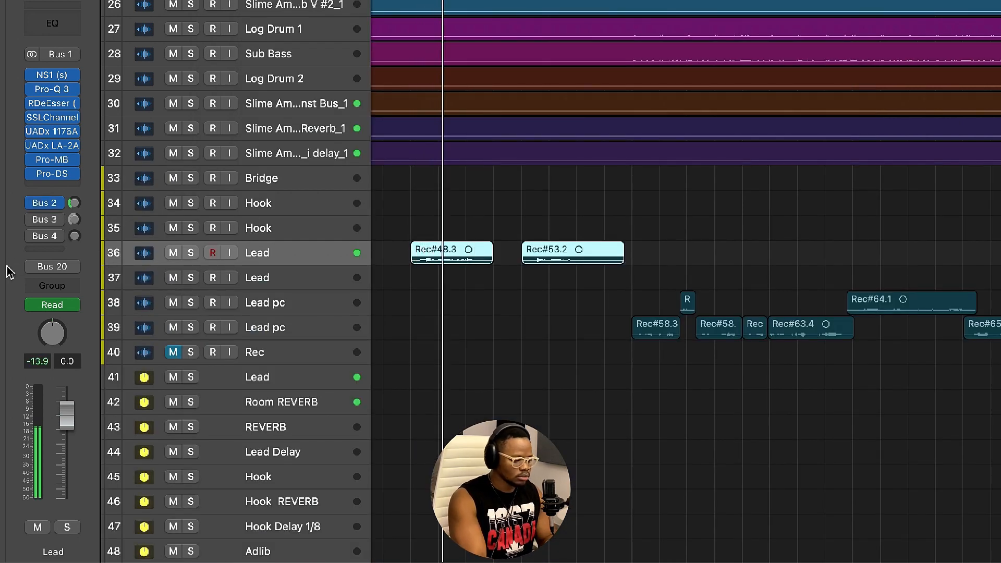
pyautogui.press('x')
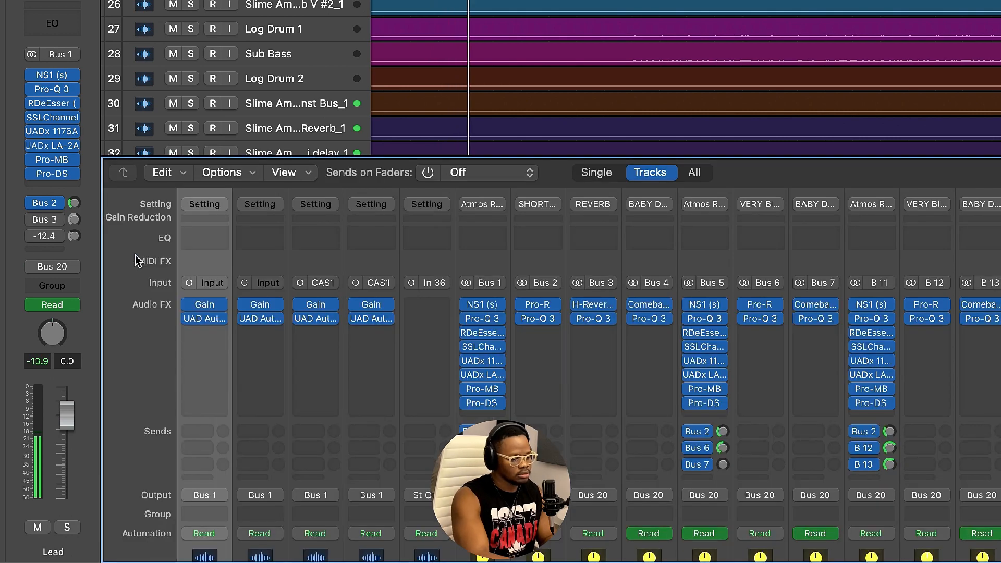
pyautogui.scroll(-5, 628, 422)
pyautogui.scroll(-3, 629, 423)
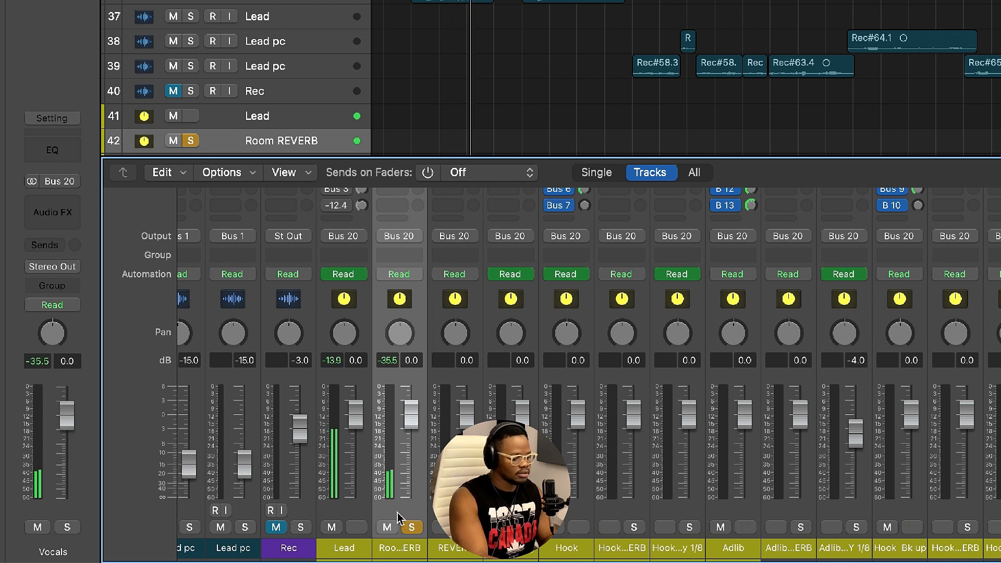
pyautogui.click(415, 530)
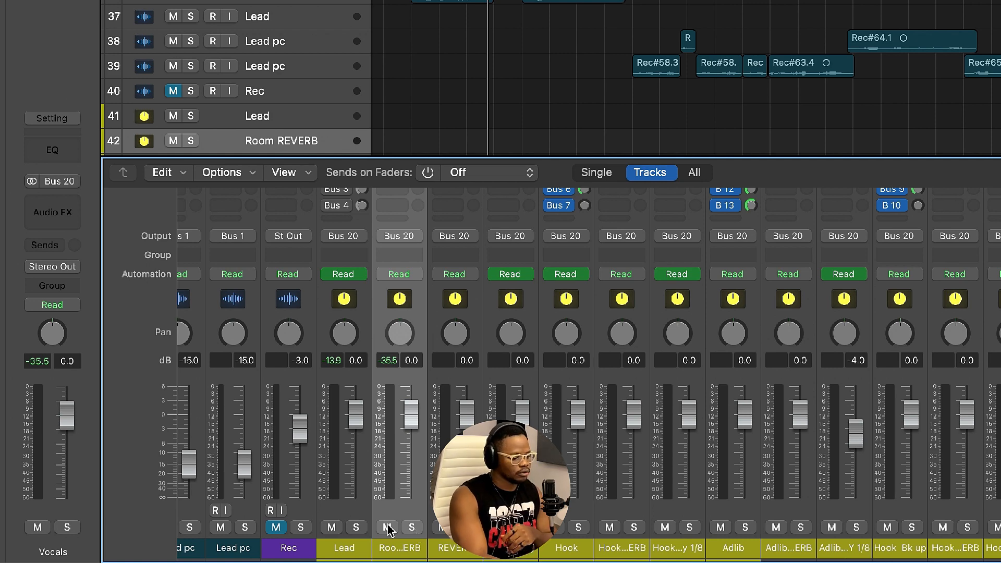
# - Play the lead vocal together with the room reverb from the start of the Rec#48.3 region
pyautogui.press('space')
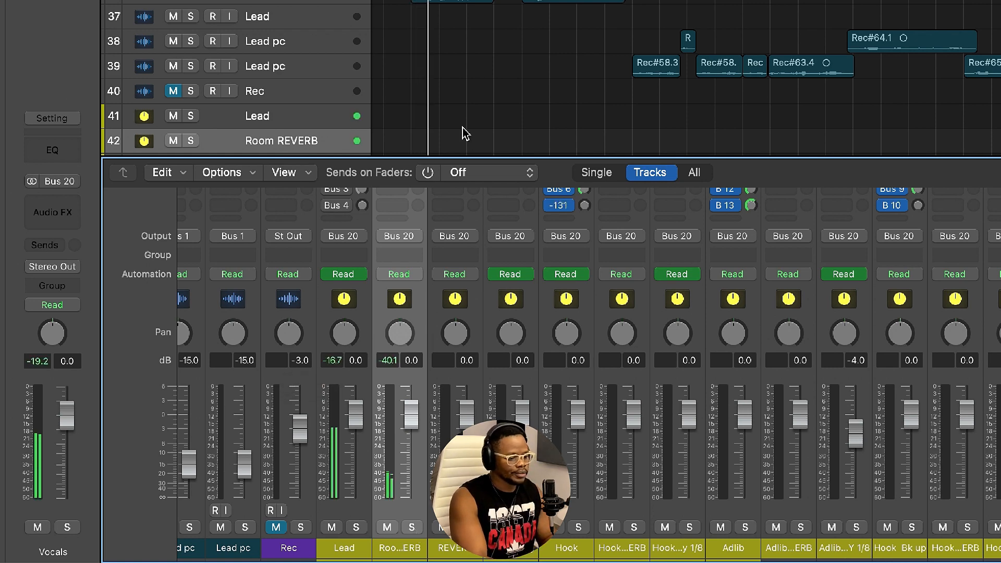
pyautogui.scroll(-5, 463, 133)
pyautogui.scroll(8, 466, 134)
pyautogui.scroll(-6, 466, 133)
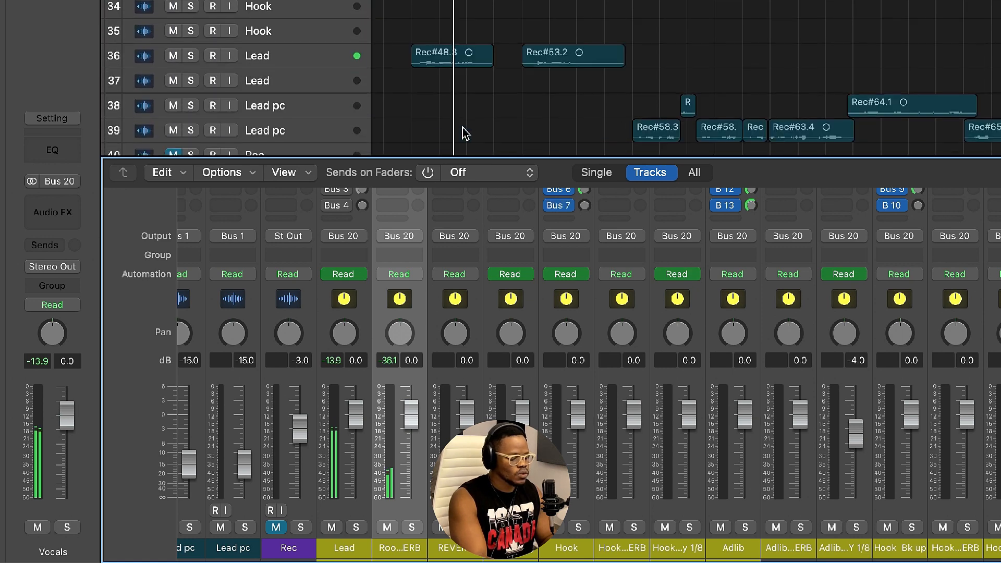
pyautogui.scroll(1, 466, 134)
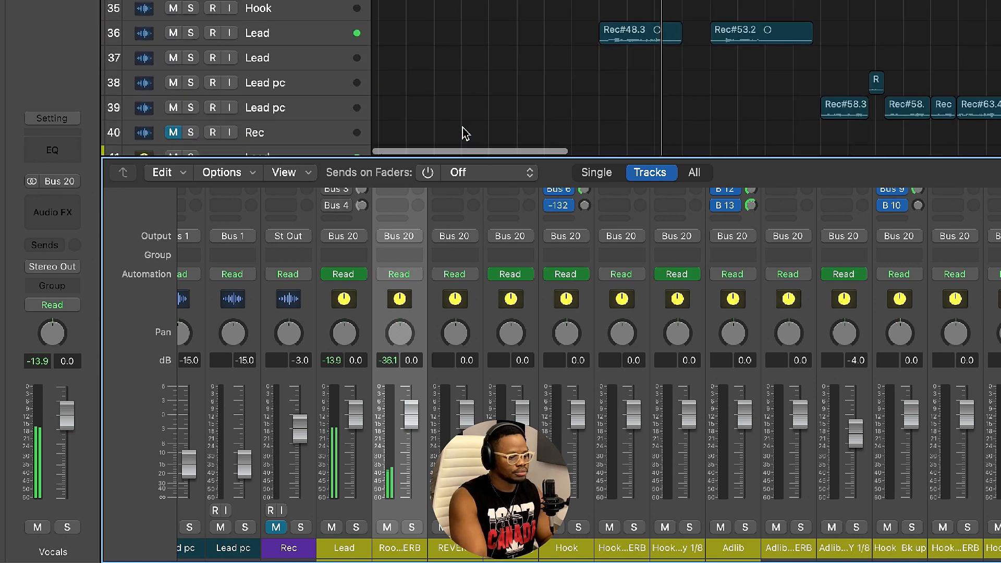
# - Activate the Bus 3 send on the Lead channel and examine the H-Reverb Warm Plate settings on the REVERB channel
pyautogui.click(319, 45)
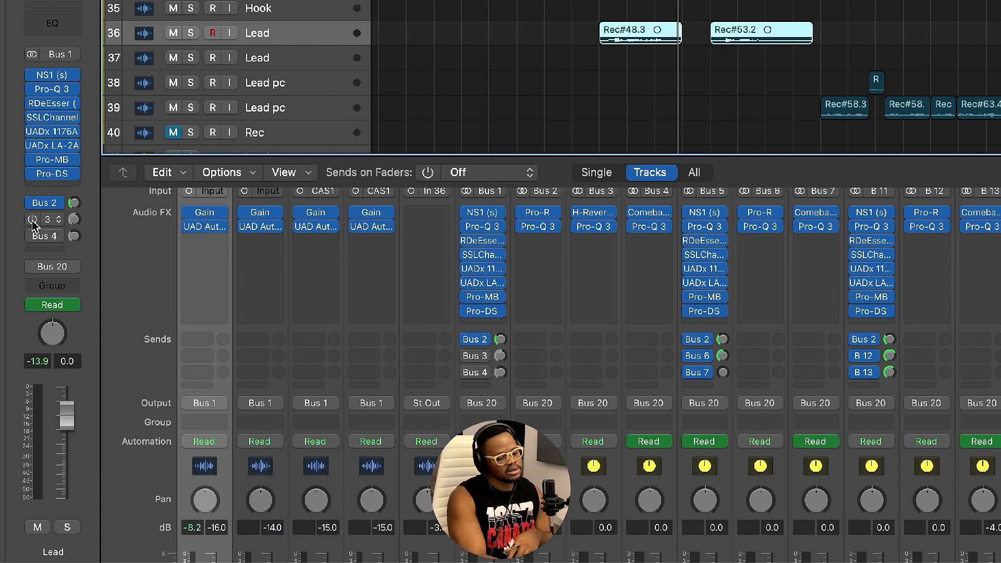
pyautogui.click(33, 220)
pyautogui.click(593, 213)
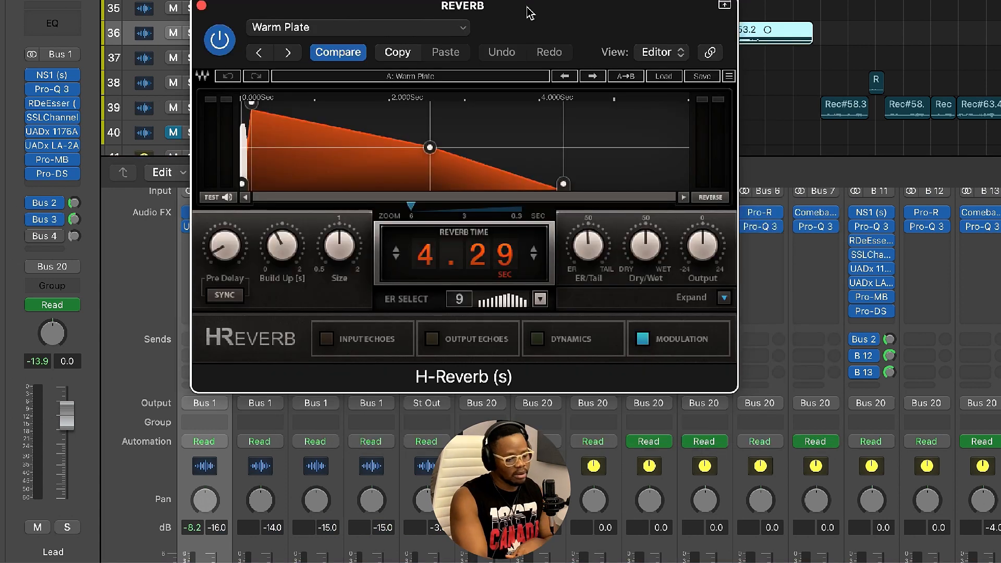
pyautogui.moveTo(529, 12); pyautogui.dragTo(586, 19)
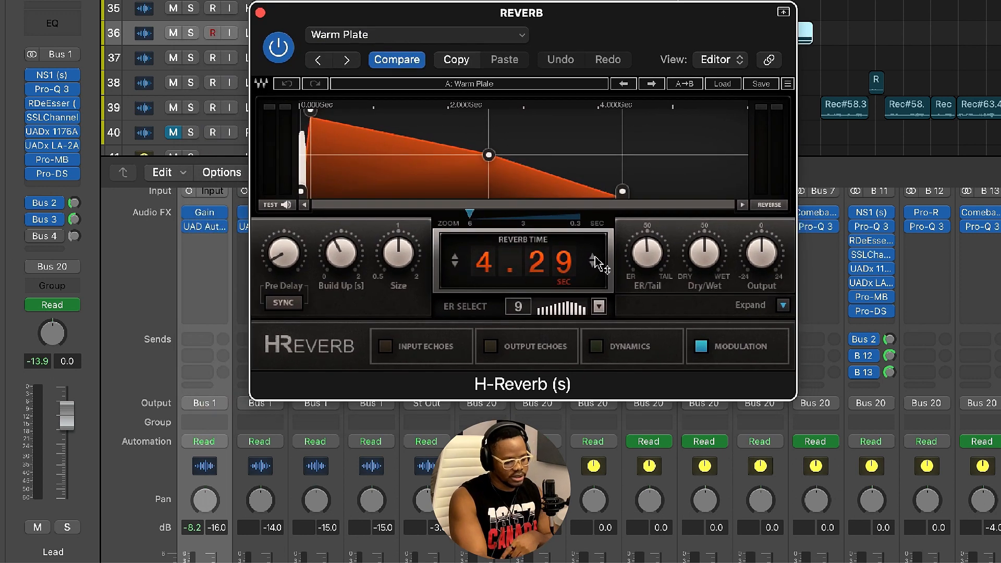
pyautogui.moveTo(562, 41); pyautogui.dragTo(583, 71)
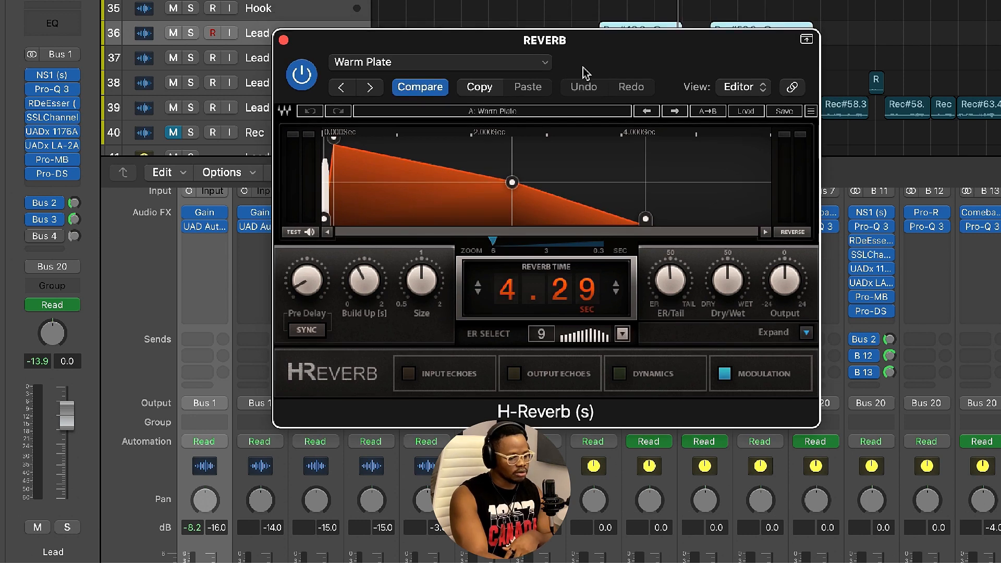
pyautogui.click(316, 293)
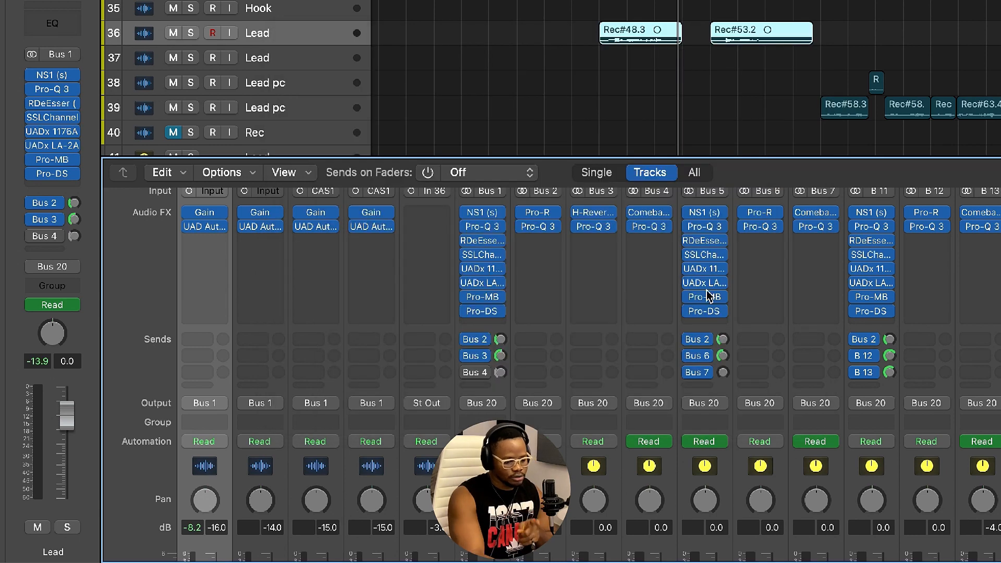
# - Examine the low and high cuts of the Pro-Q 3 equalizer on the REVERB channel and close it
pyautogui.scroll(2, 569, 304)
pyautogui.scroll(-4, 592, 293)
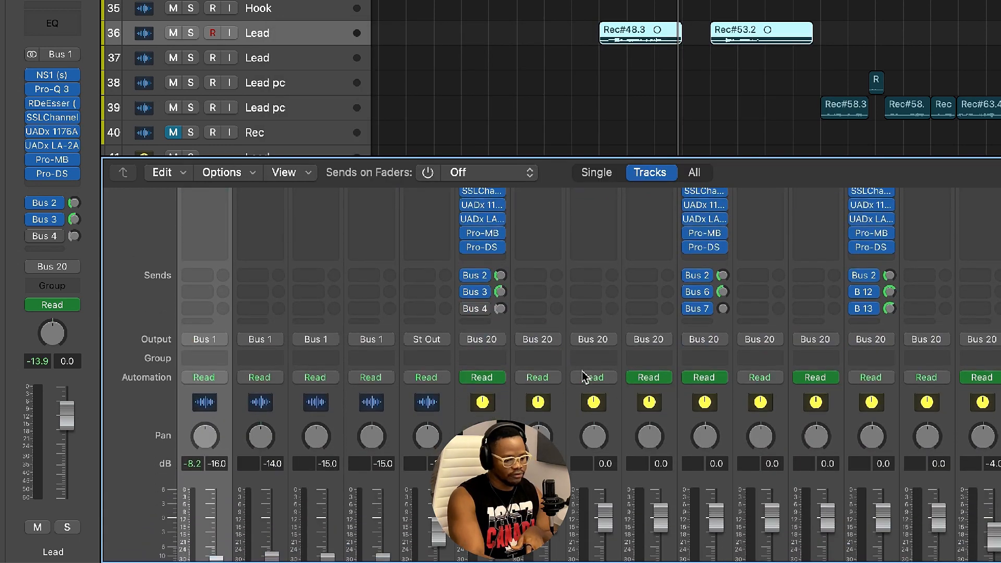
pyautogui.scroll(6, 586, 375)
pyautogui.scroll(3, 584, 380)
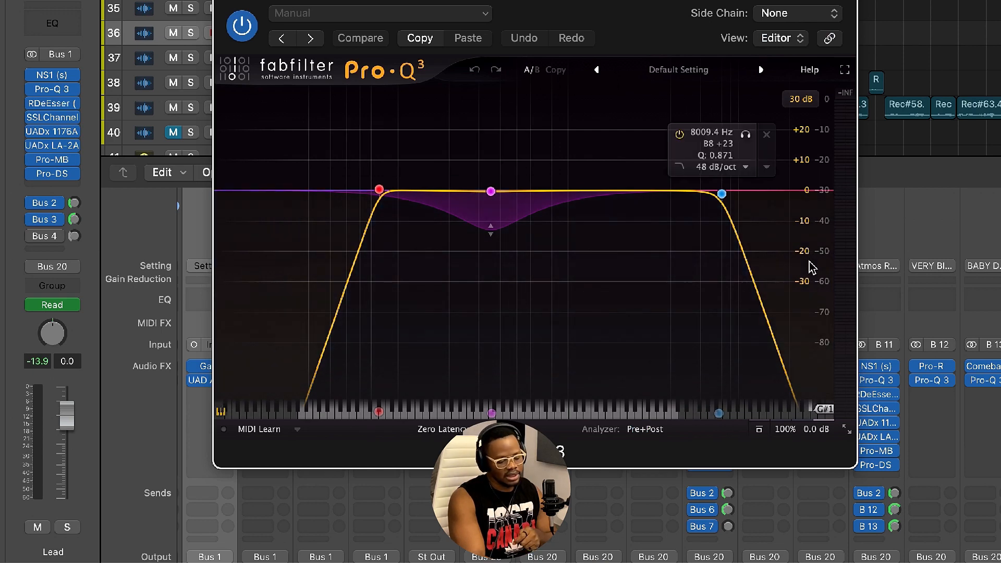
pyautogui.click(230, 3)
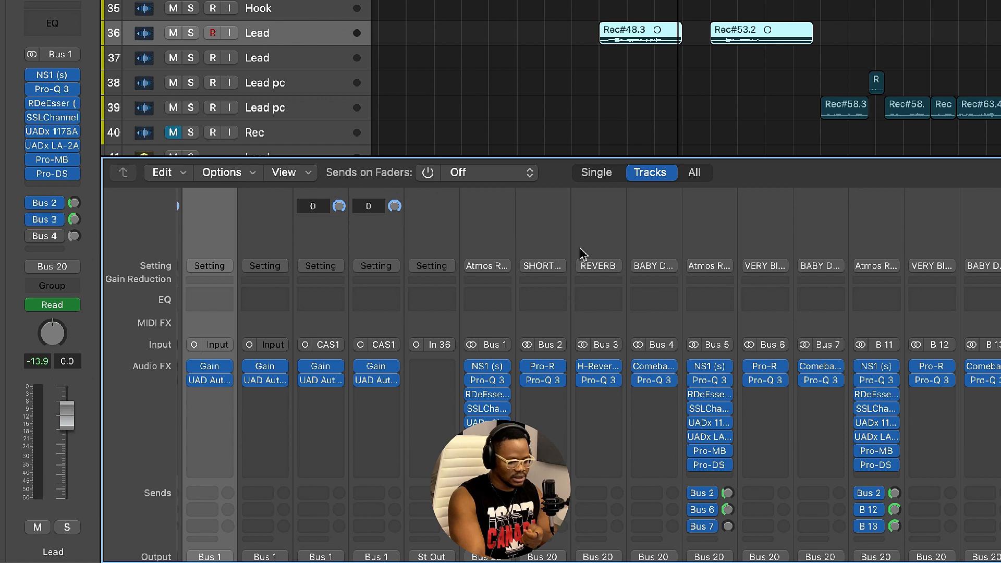
# - Move Pro-Q 3 ahead of H-Reverb on the Bus 3 channel and ahead of Pro-R on the Bus 2 channel
pyautogui.scroll(-3, 629, 382)
pyautogui.scroll(2, 629, 382)
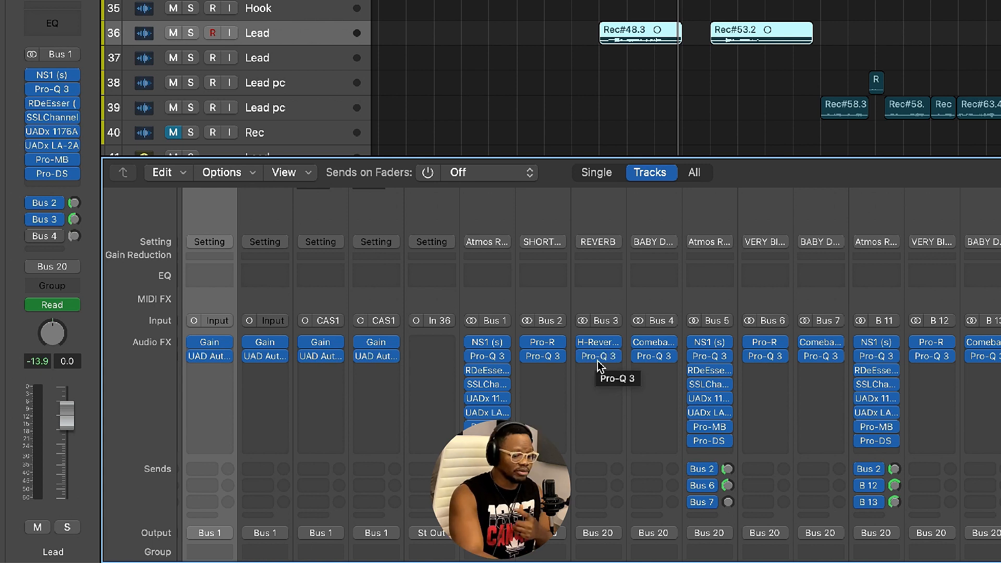
pyautogui.moveTo(602, 358); pyautogui.dragTo(604, 341)
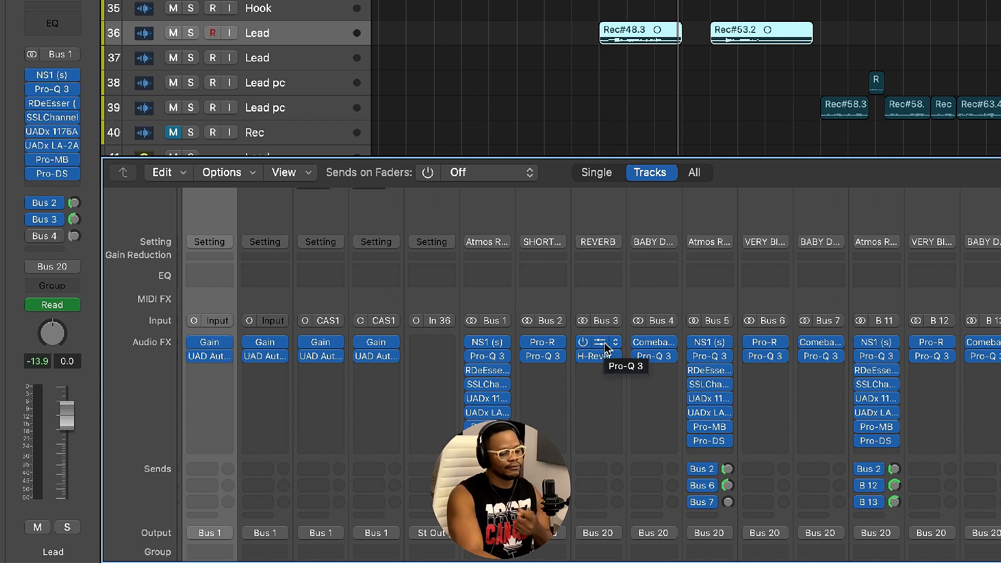
pyautogui.moveTo(546, 357); pyautogui.dragTo(544, 340)
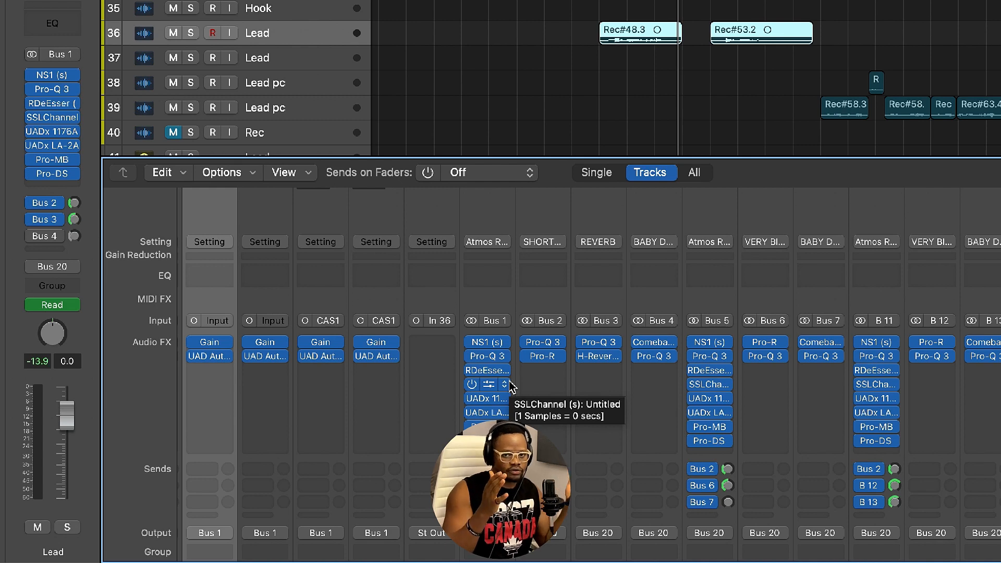
# - Solo the REVERB channel and play the lead vocal through it
pyautogui.scroll(-10, 602, 401)
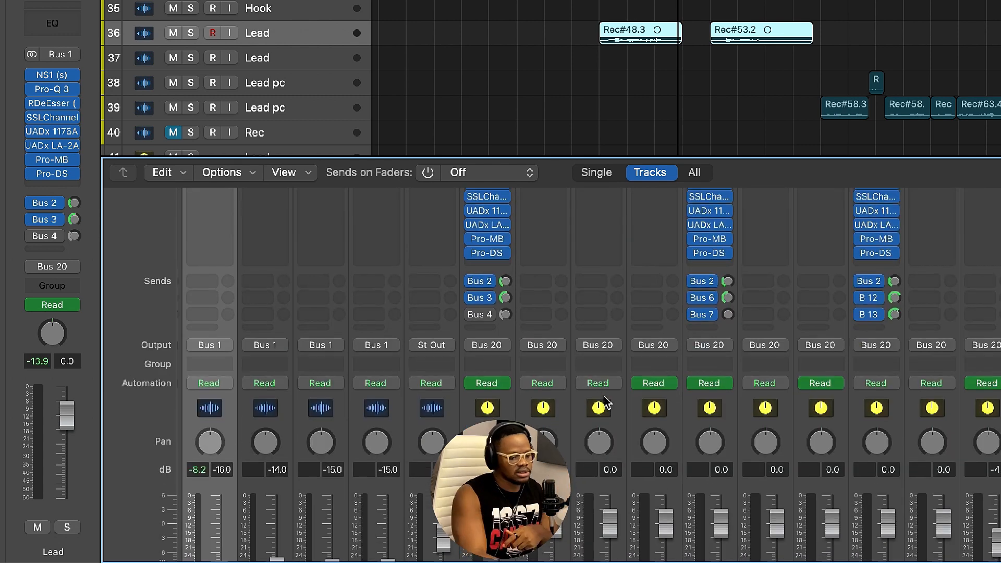
pyautogui.click(611, 527)
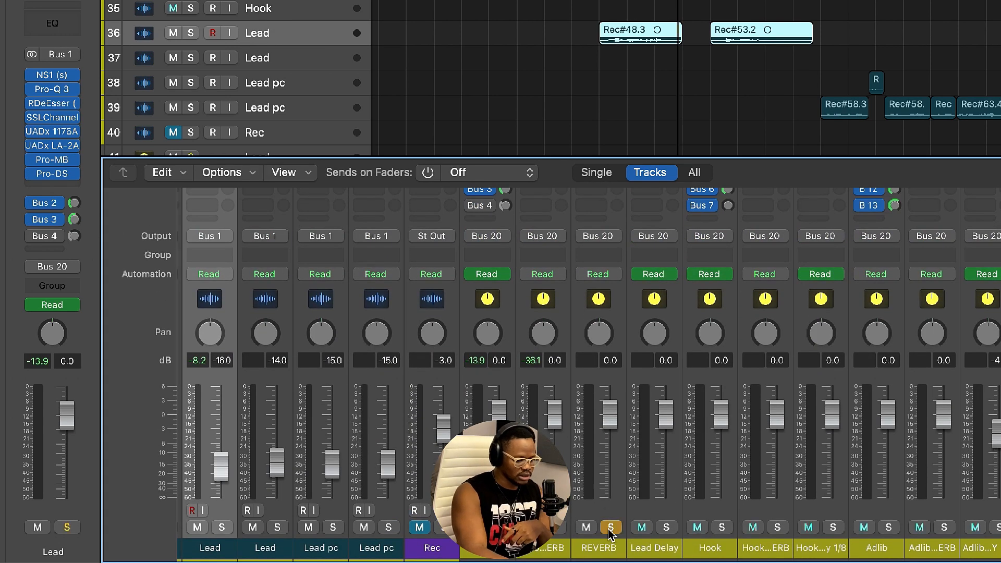
pyautogui.press('space')
pyautogui.scroll(10, 580, 411)
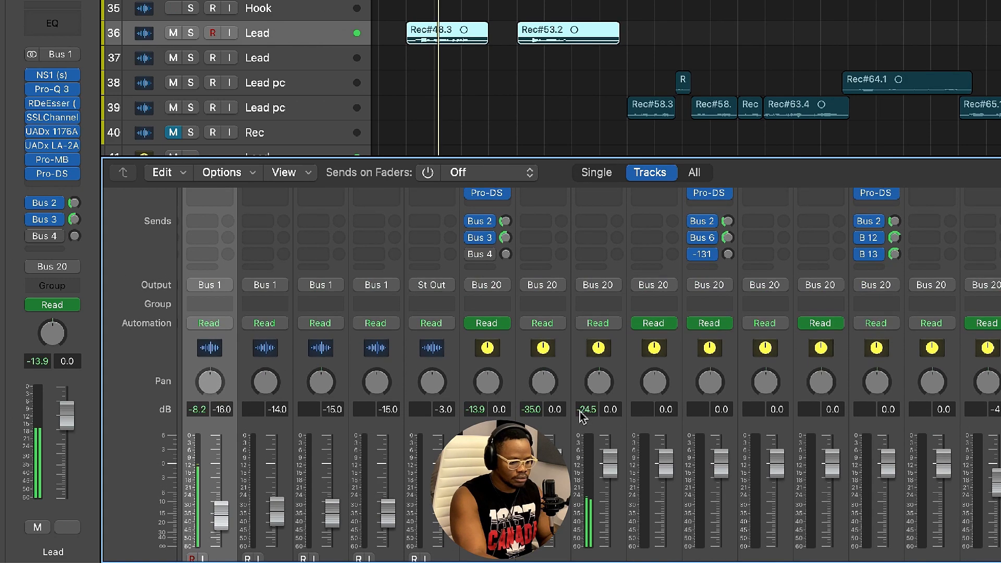
pyautogui.scroll(2, 580, 411)
pyautogui.scroll(-3, 580, 411)
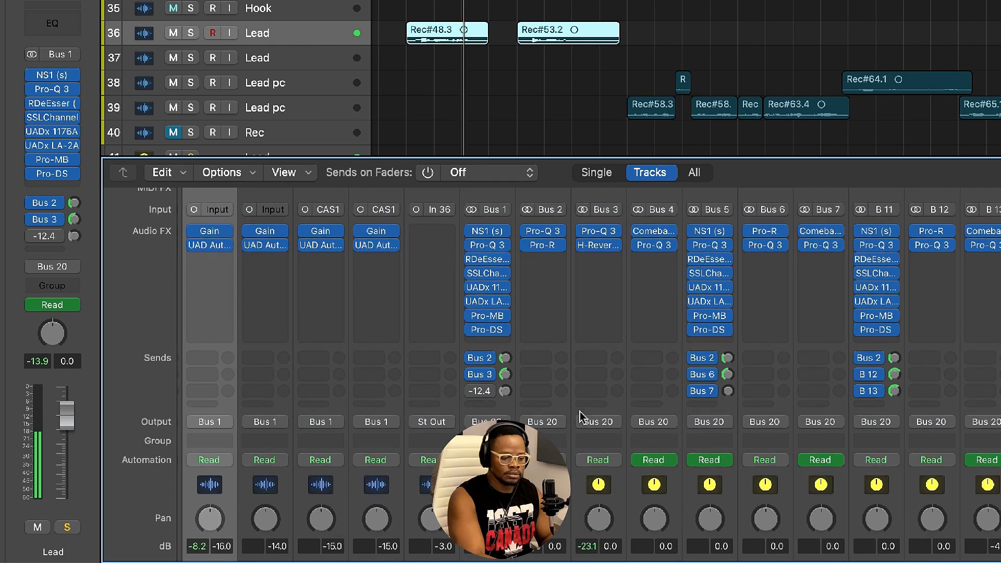
# - Compare the soloed REVERB channel with Pro-Q 3 bypassed and active during playback, and clear the solo
pyautogui.press('space')
pyautogui.moveTo(584, 234)
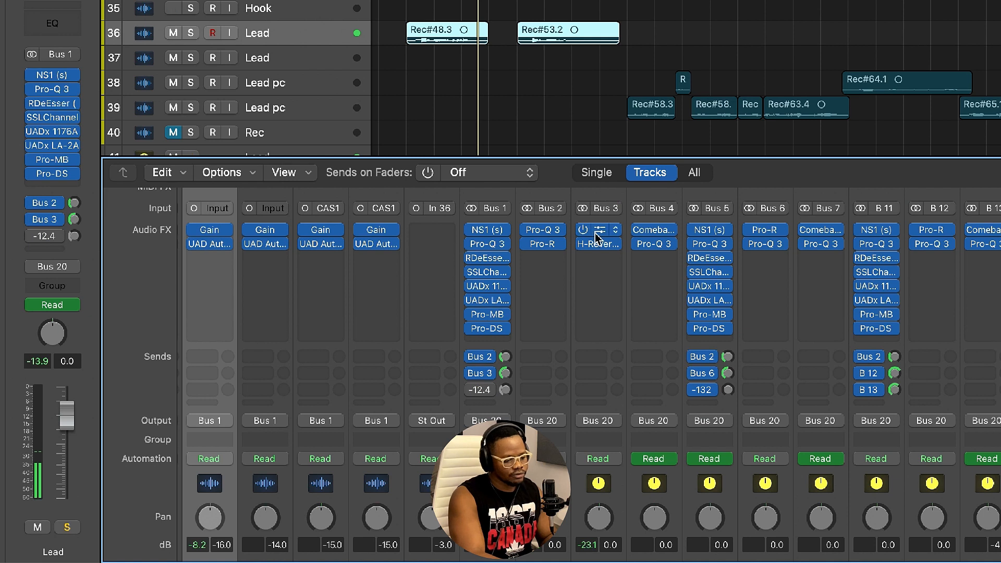
pyautogui.press('space')
pyautogui.moveTo(584, 233)
pyautogui.mouseDown()
pyautogui.moveTo(599, 263)
pyautogui.moveTo(572, 268)
pyautogui.moveTo(585, 272)
pyautogui.moveTo(587, 233)
pyautogui.mouseUp()
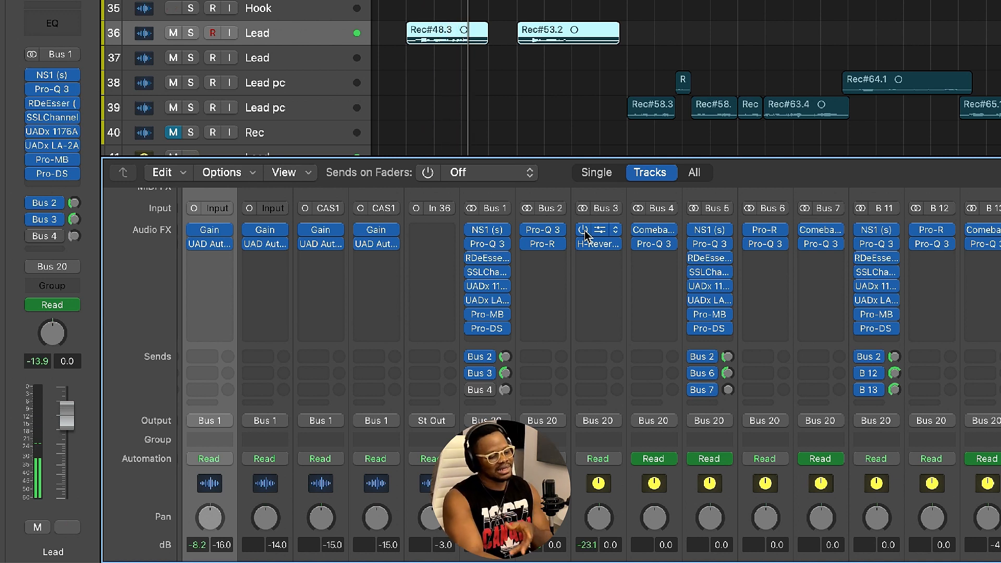
pyautogui.scroll(-1, 579, 401)
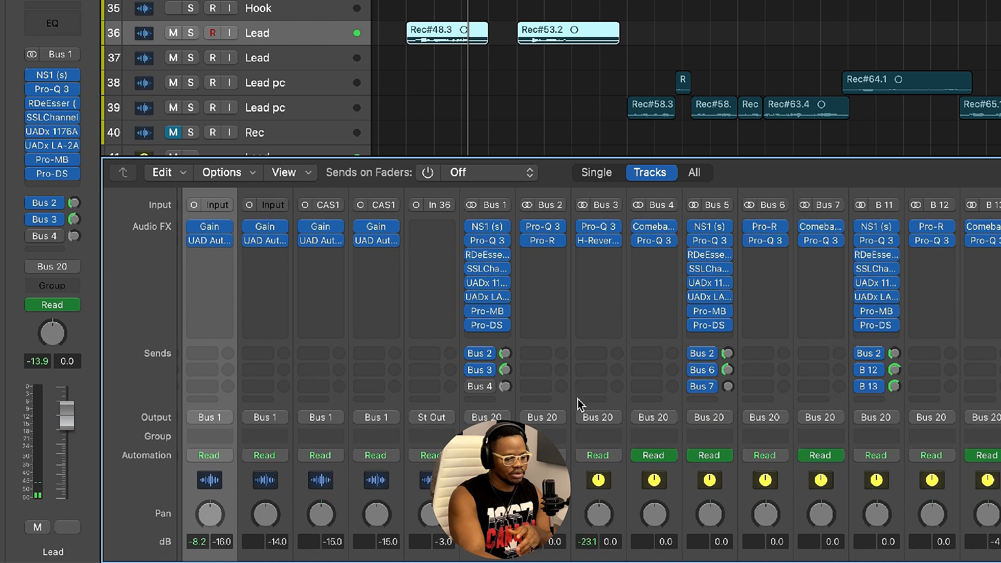
pyautogui.scroll(-5, 578, 405)
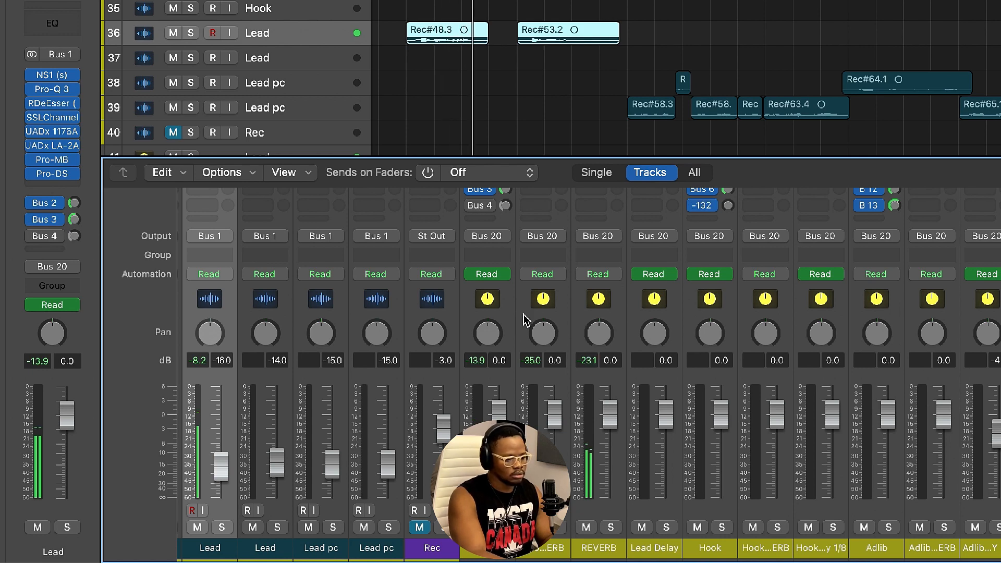
# - Activate the Bus 4 send on the Lead channel and examine the Comeback Kid delay settings on the Bus 4 channel
pyautogui.scroll(4, 524, 319)
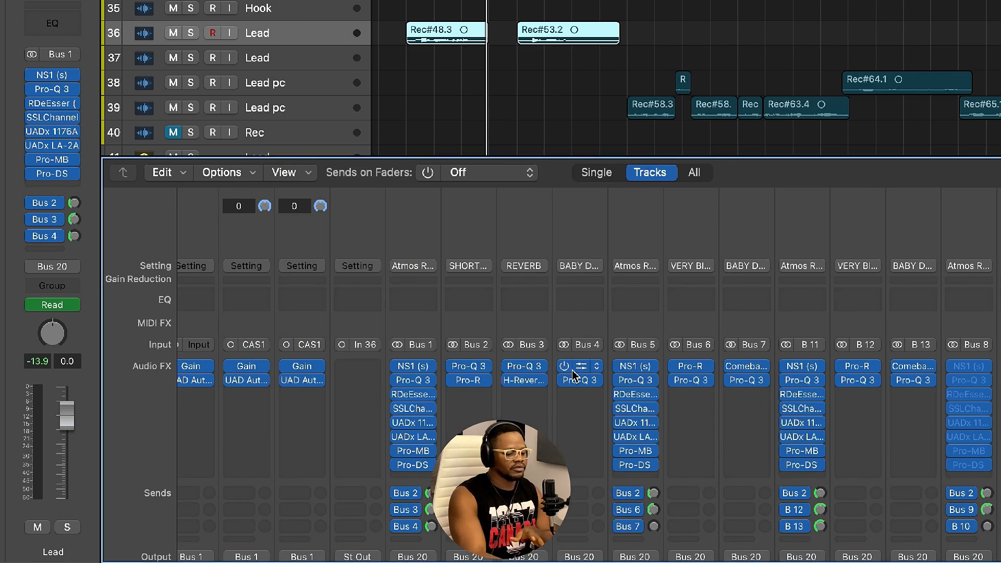
pyautogui.click(563, 366)
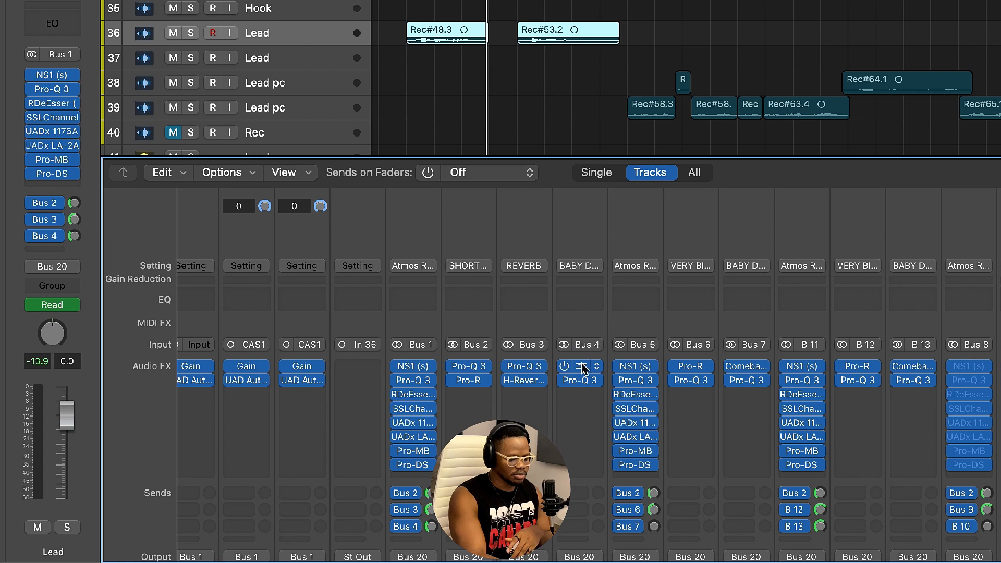
pyautogui.click(583, 367)
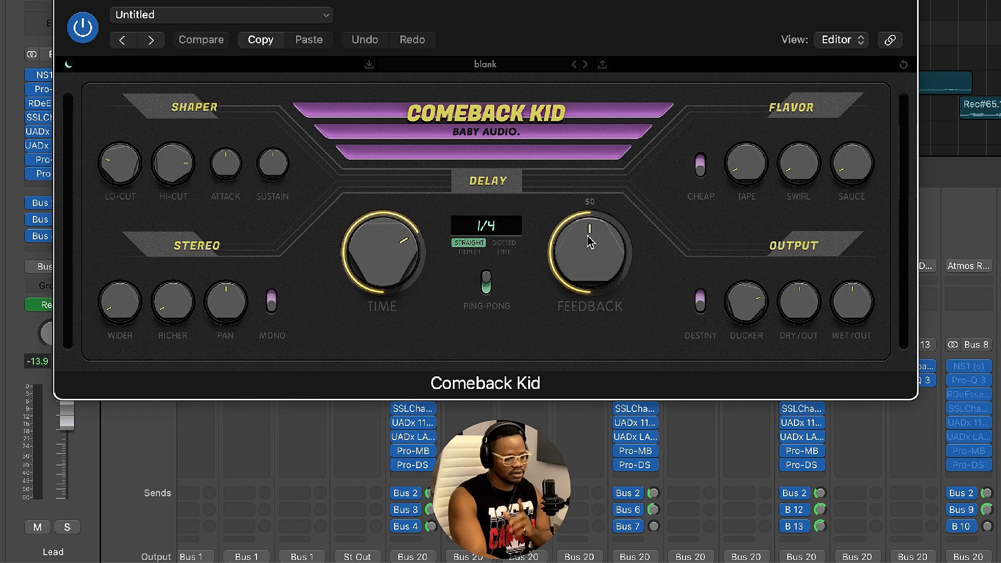
pyautogui.click(52, 6)
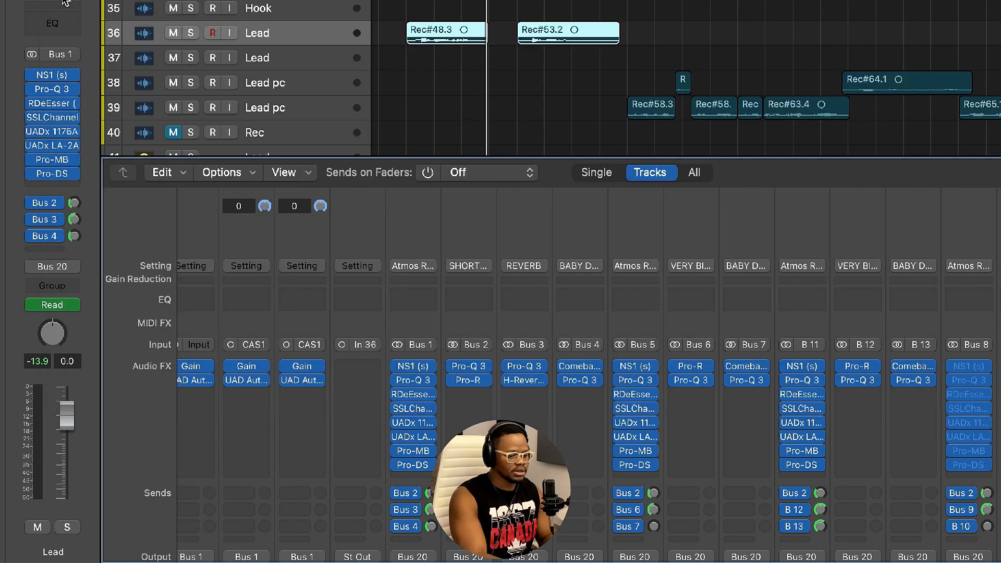
pyautogui.press('x')
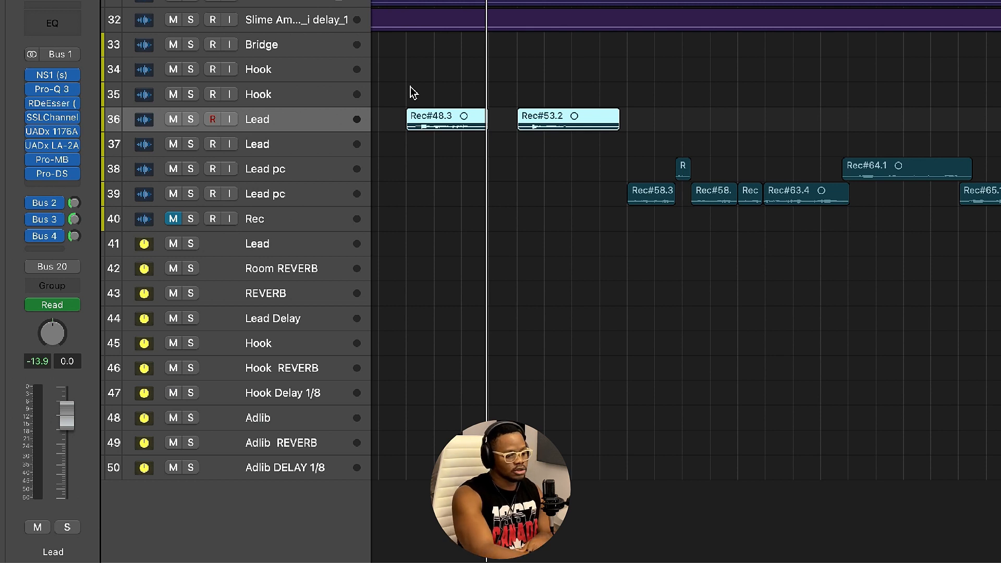
# - Play the lead vocal section against the Lead channel's send automation and the Lead Delay feedback automation
pyautogui.press('x')
pyautogui.press('x')
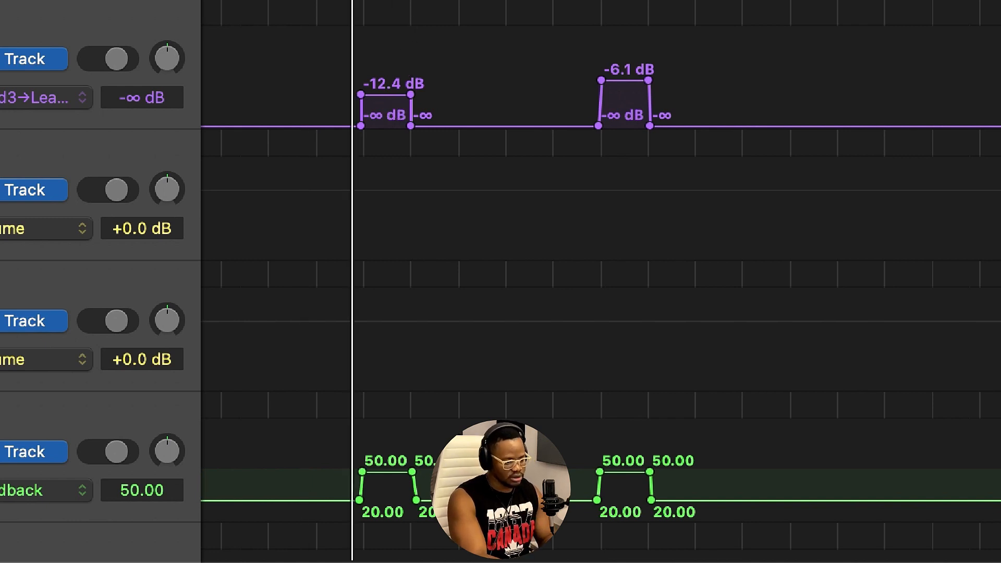
pyautogui.press('space')
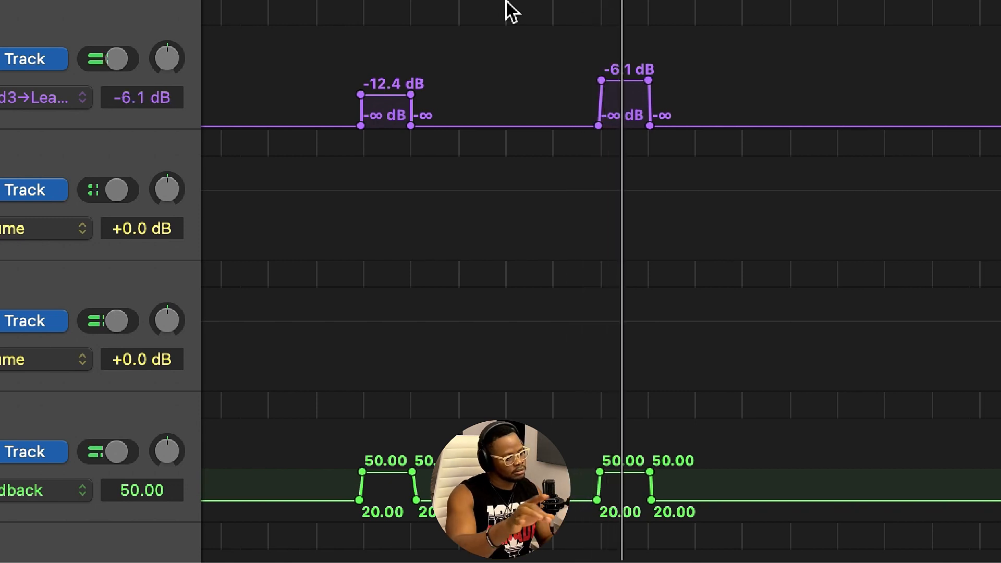
pyautogui.press('space')
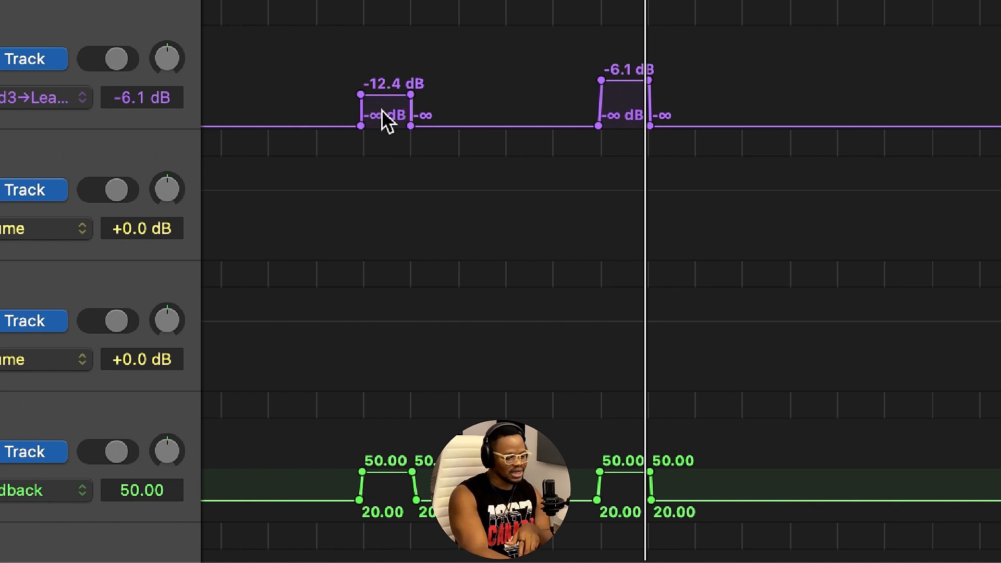
# - Examine the Lead send-level automation and the Lead Delay feedback automation along the rest of the song
pyautogui.hscroll(5, 580, 143)
pyautogui.scroll(-5, 580, 143)
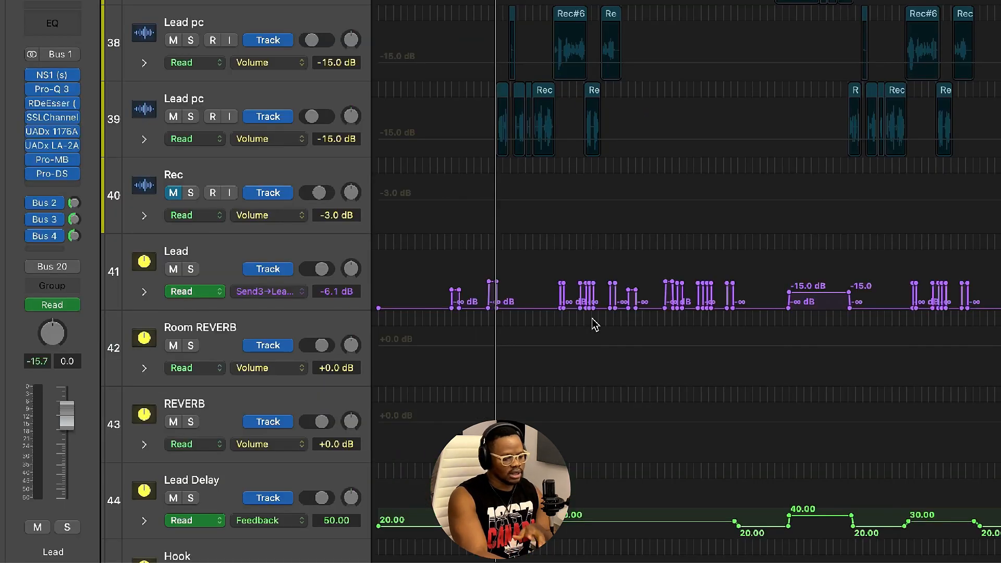
pyautogui.scroll(10, 709, 346)
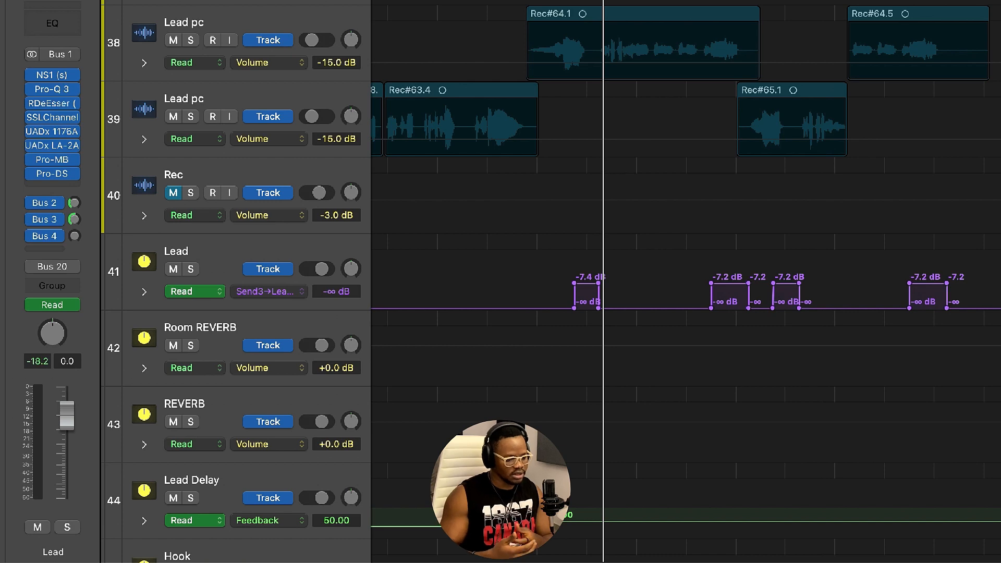
pyautogui.scroll(-4, 622, 473)
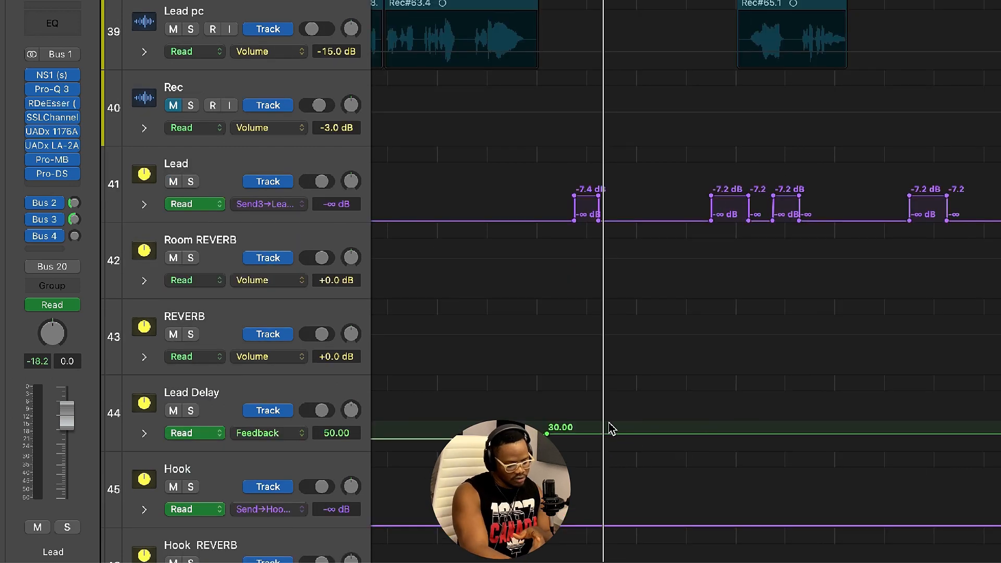
pyautogui.scroll(-5, 560, 447)
# - Examine the Hook channel's Bus 2, Bus 6 and Bus 7 sends and hide the mixer
pyautogui.scroll(5, 563, 377)
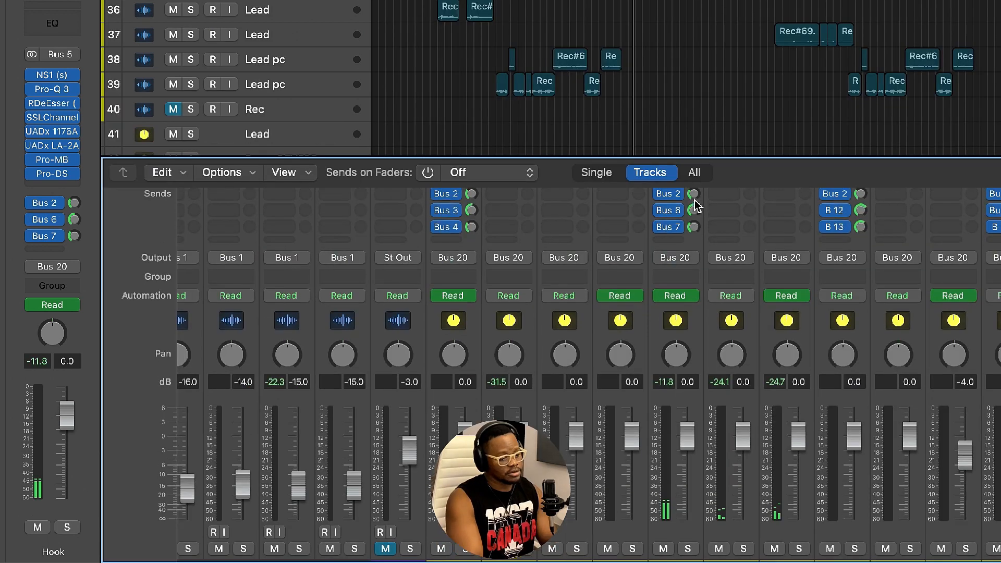
pyautogui.scroll(3, 695, 200)
pyautogui.press('x')
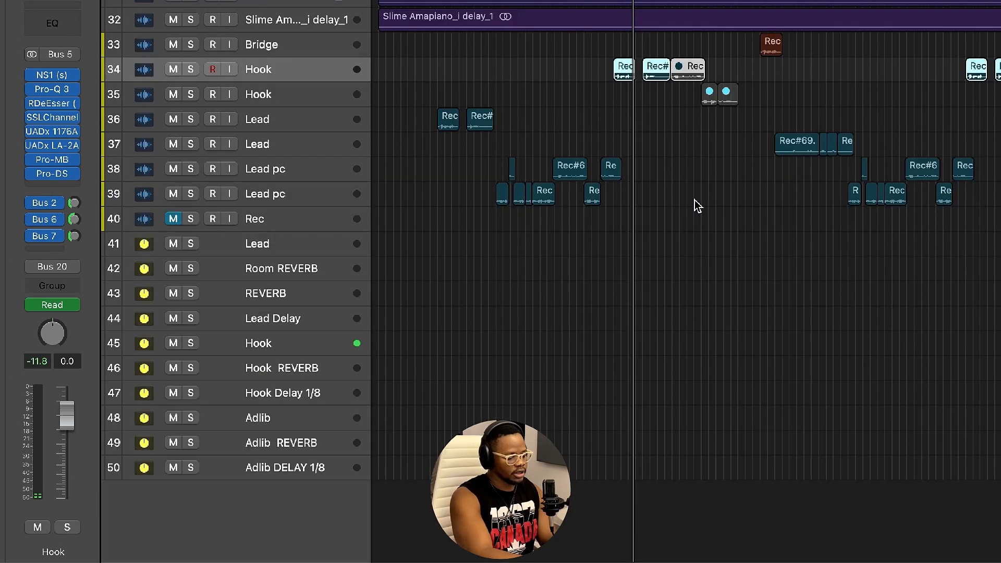
# - Play the Bridge track's vocal region Rec#48.7 several times to hear its effect
pyautogui.scroll(1, 583, 96)
pyautogui.press('space')
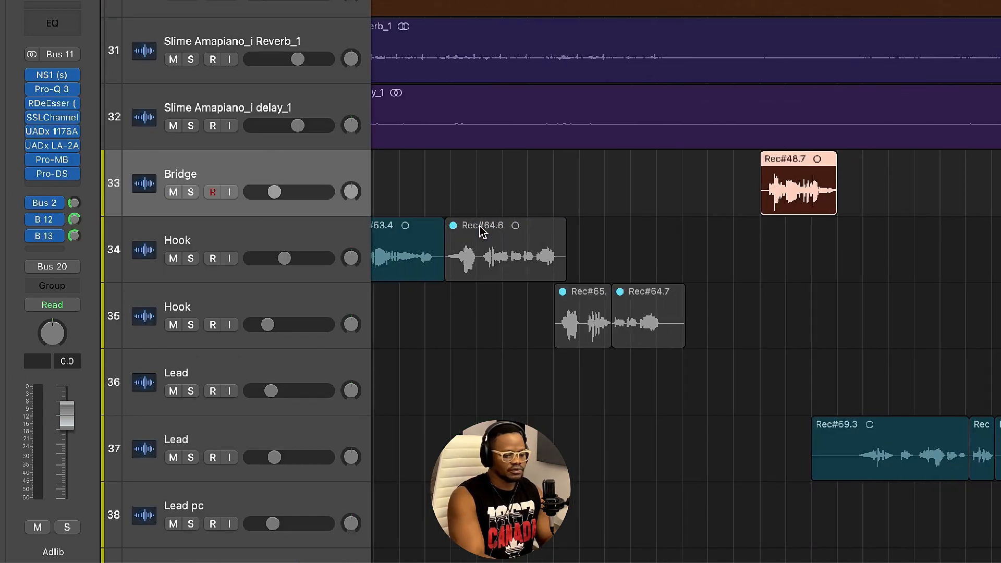
pyautogui.press('space')
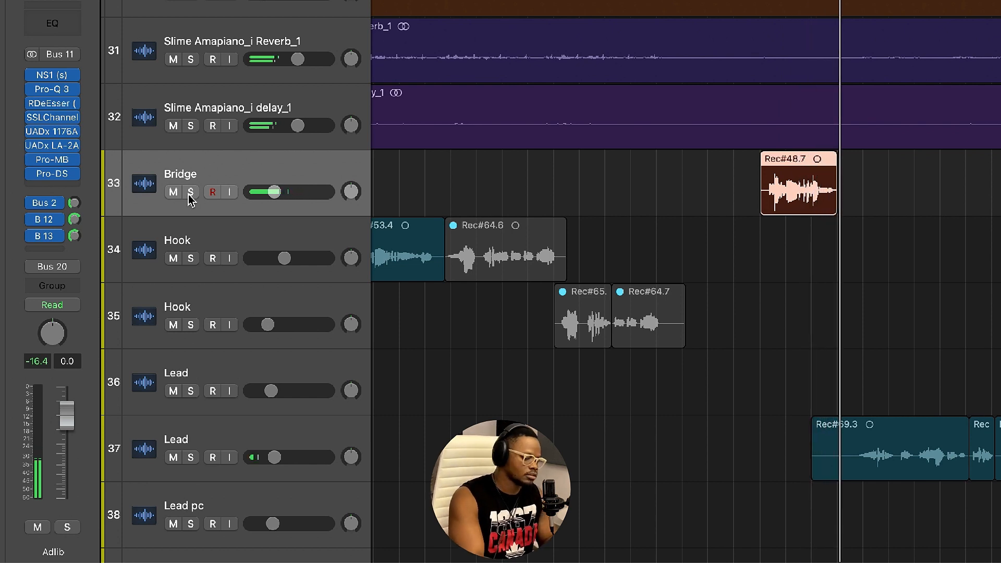
pyautogui.press('space')
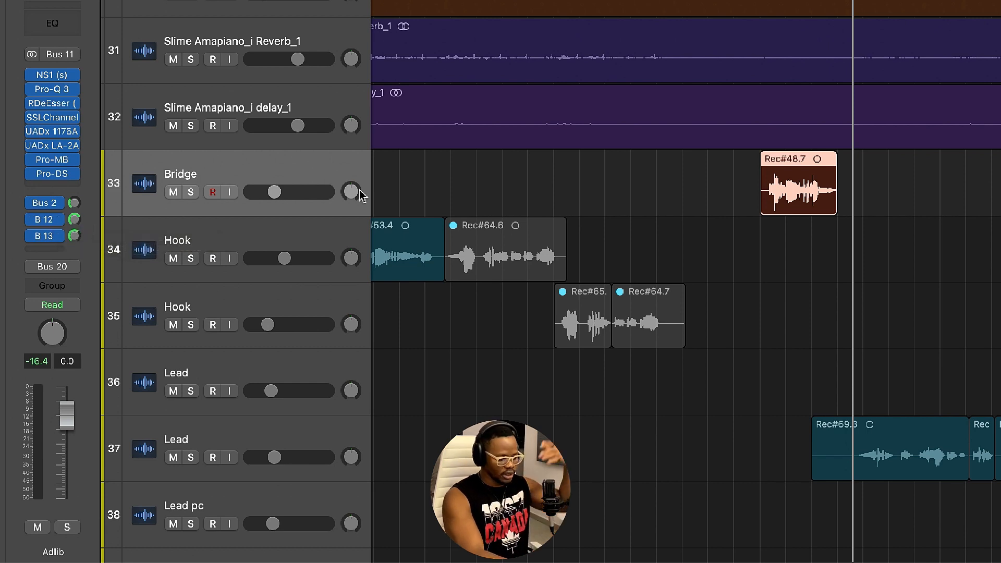
pyautogui.press('space')
pyautogui.press('space')
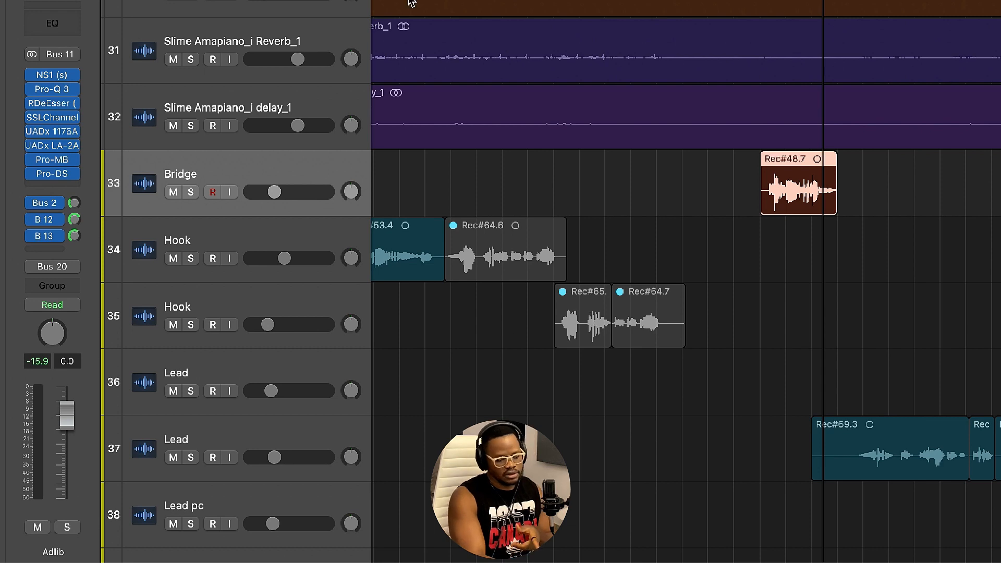
# - Try Vocal Transformer formant values of -8 and +13 on the Bridge track during playback, and return the formant to -4
pyautogui.click(661, 54)
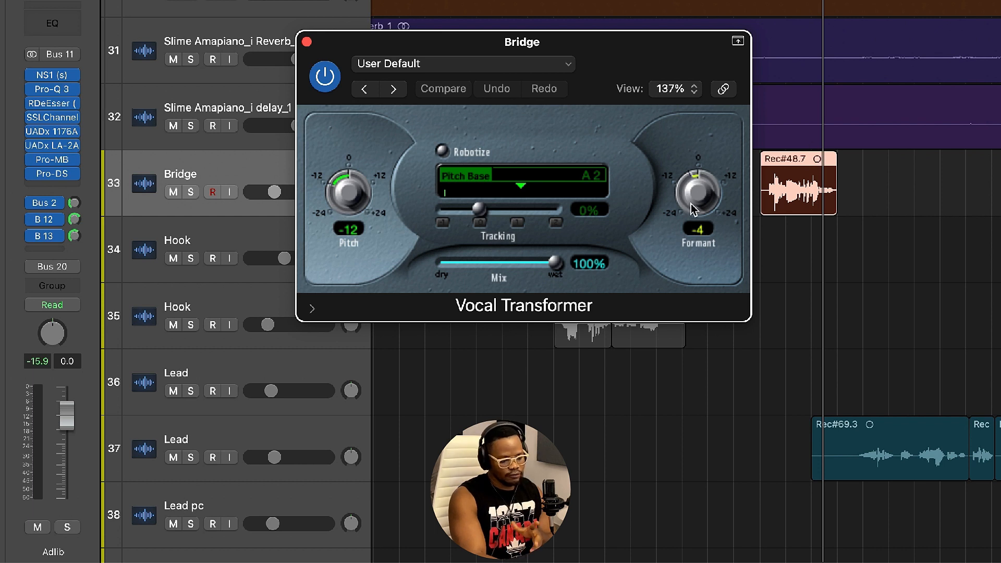
pyautogui.moveTo(705, 200); pyautogui.dragTo(705, 216)
pyautogui.press('space')
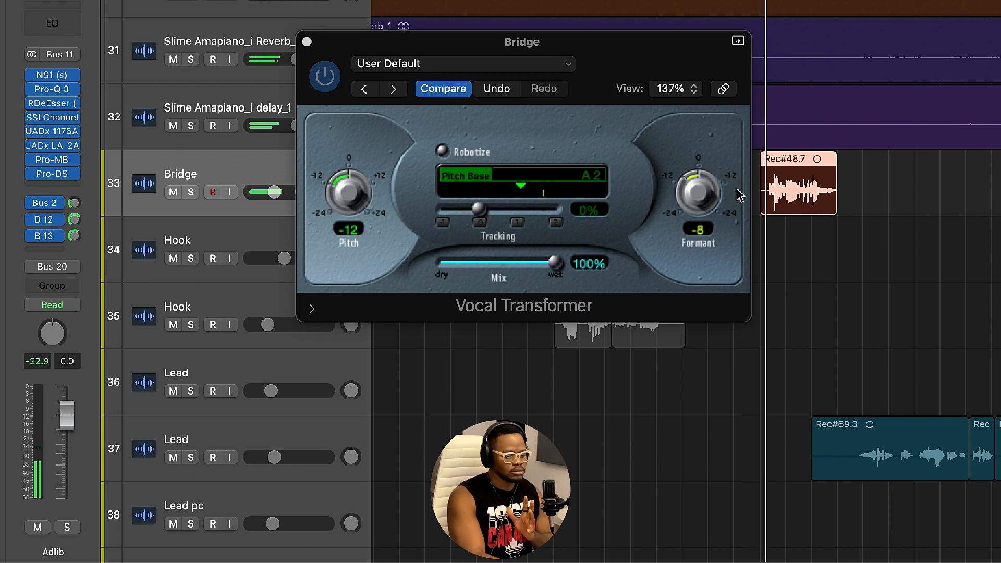
pyautogui.click(704, 197)
pyautogui.moveTo(704, 197); pyautogui.dragTo(721, 101)
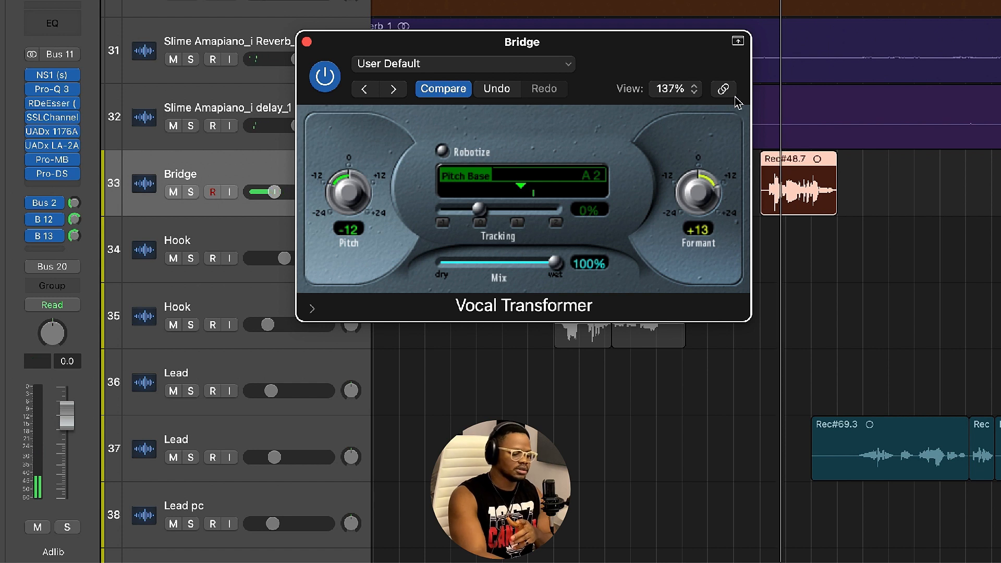
pyautogui.moveTo(704, 222); pyautogui.dragTo(701, 295)
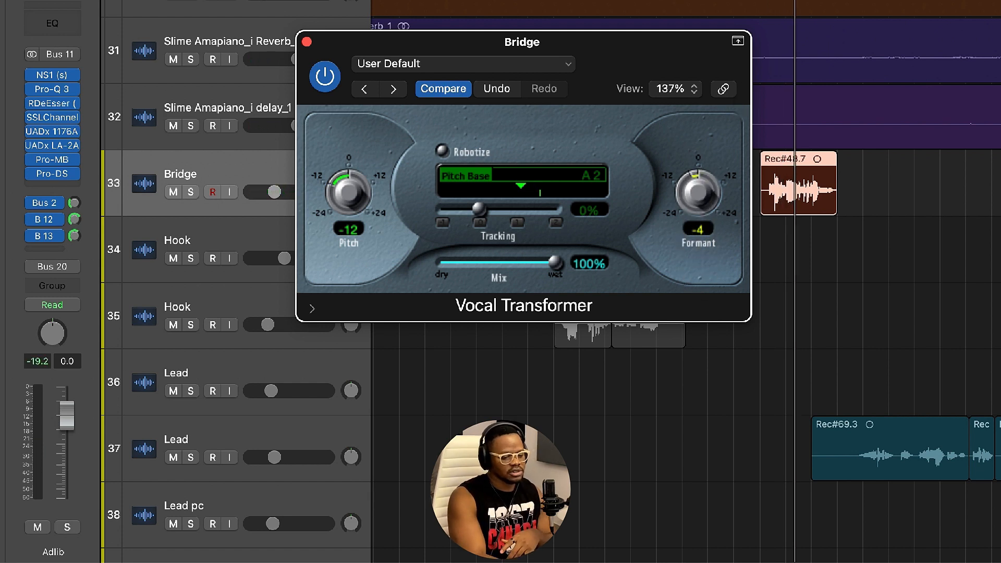
# - Play the Bridge region from its start through Vocal Transformer and close the plug-in window
pyautogui.click(760, 1)
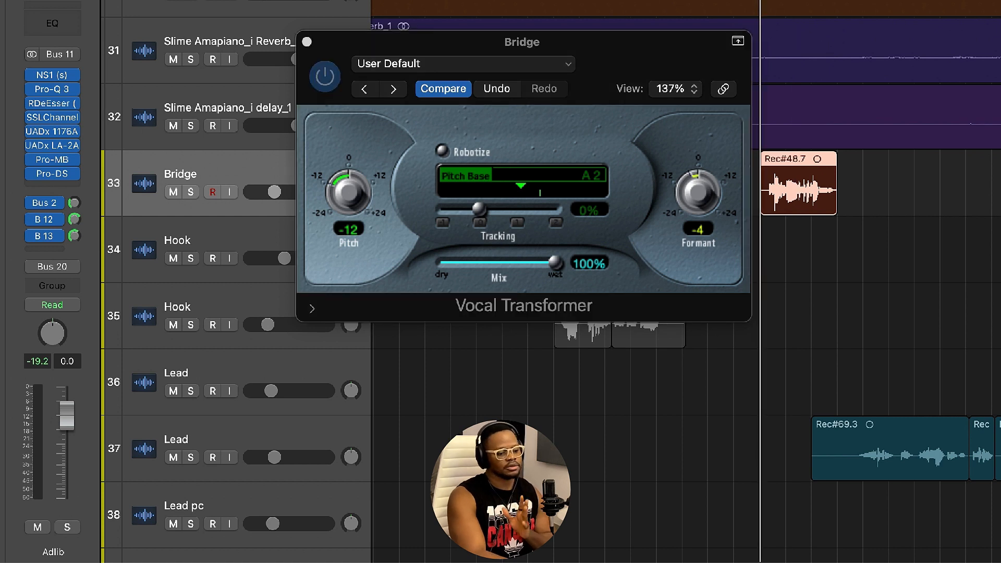
pyautogui.press('space')
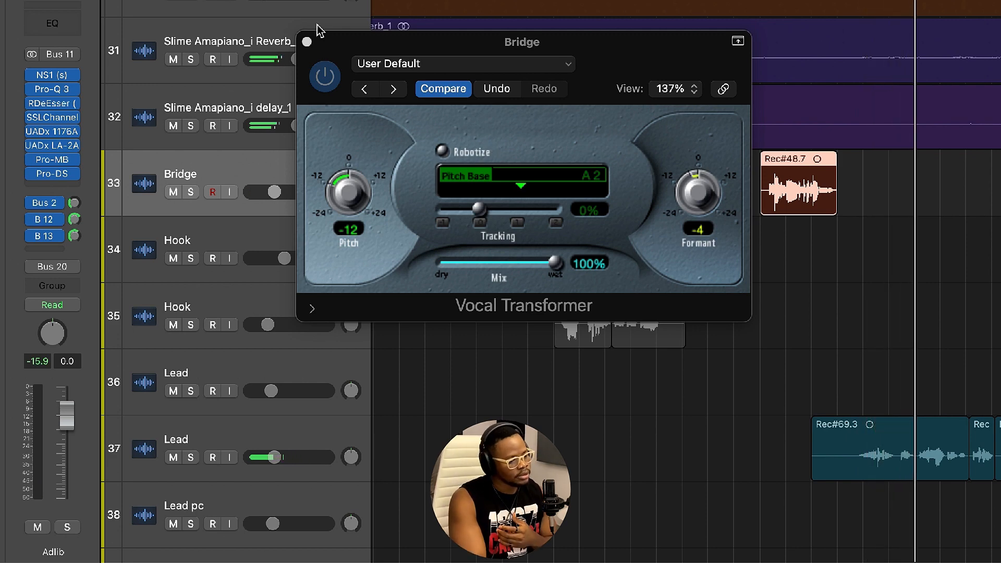
pyautogui.click(307, 41)
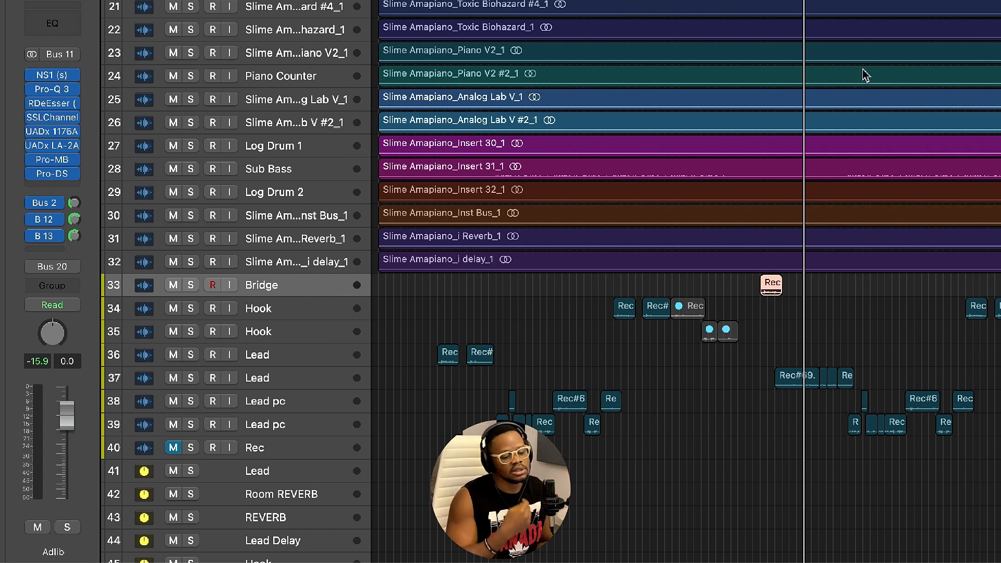
# - Show the mixer, play the song through the BEAT and Vocals buses, and examine the channels' sends and outputs
pyautogui.press('x')
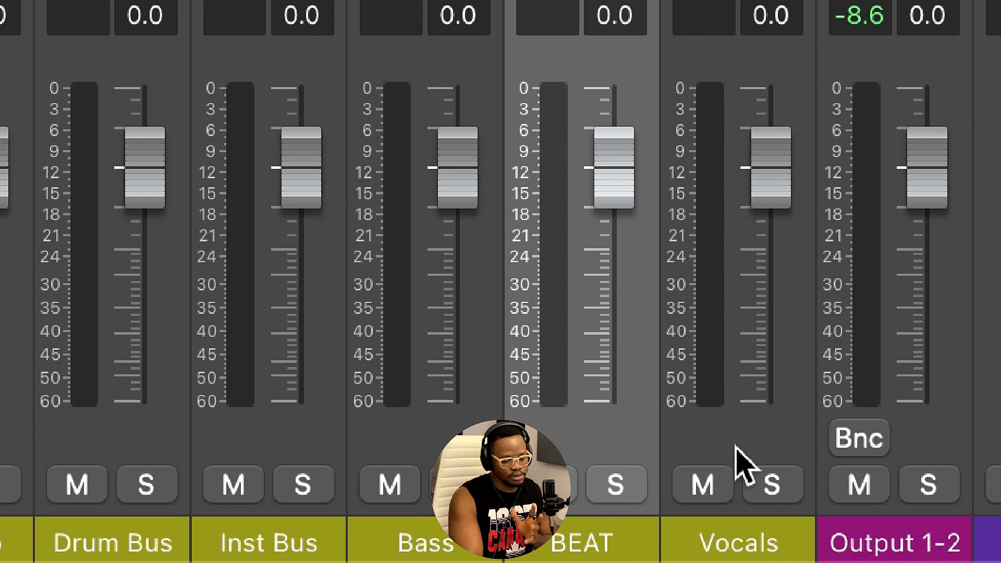
pyautogui.press('space')
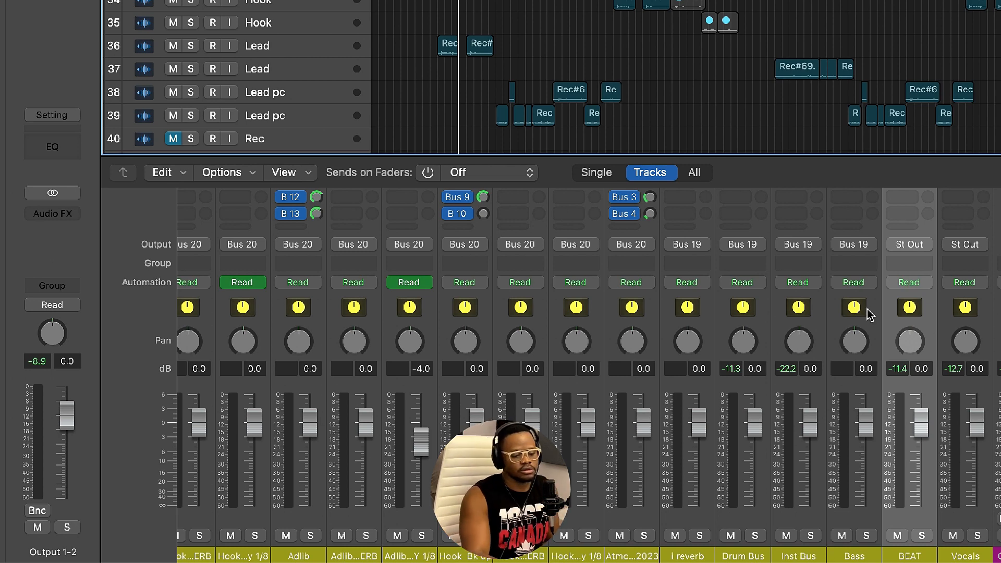
pyautogui.scroll(4, 663, 324)
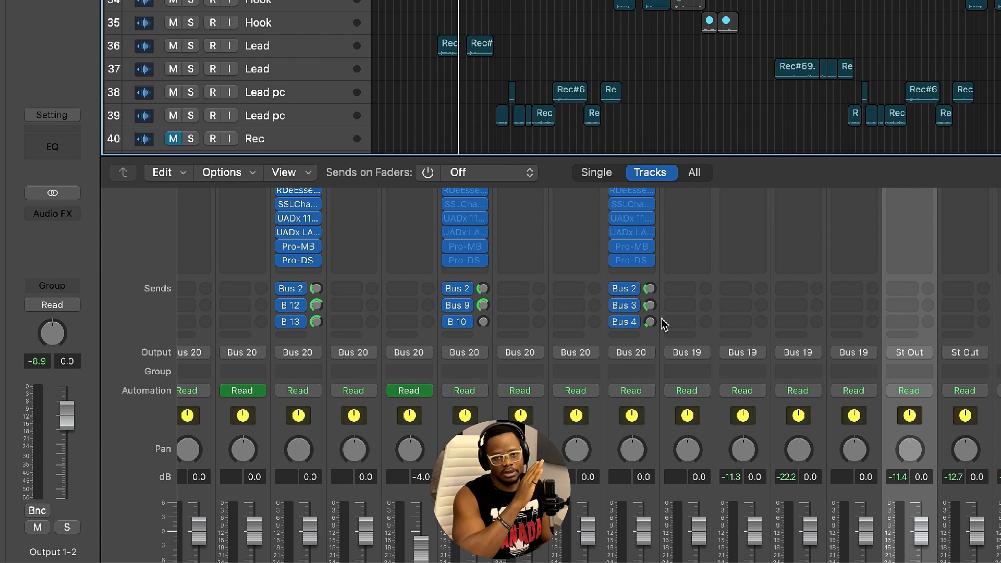
pyautogui.scroll(-4, 664, 324)
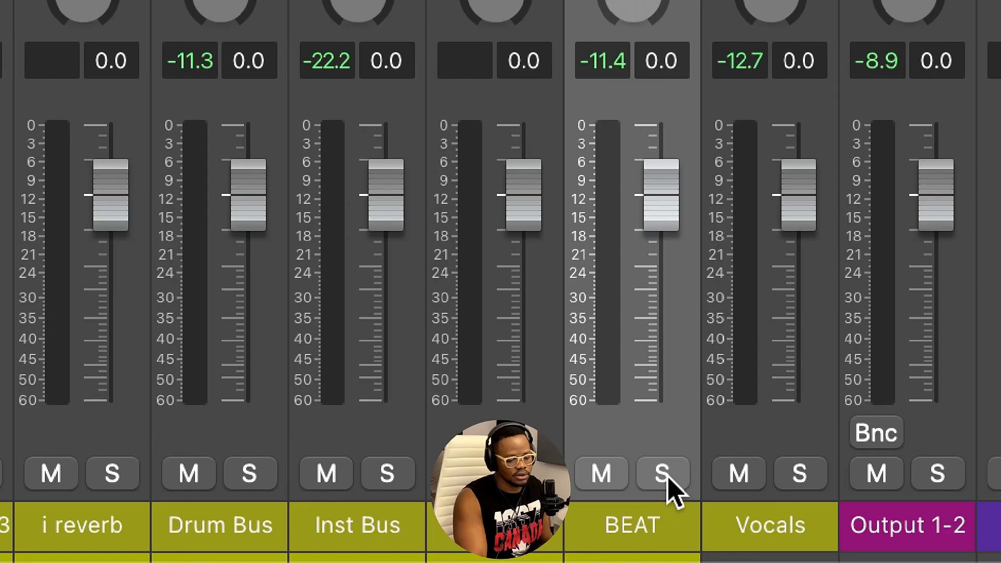
# - Audition the BEAT bus and the Vocals bus separately in solo during playback
pyautogui.click(668, 475)
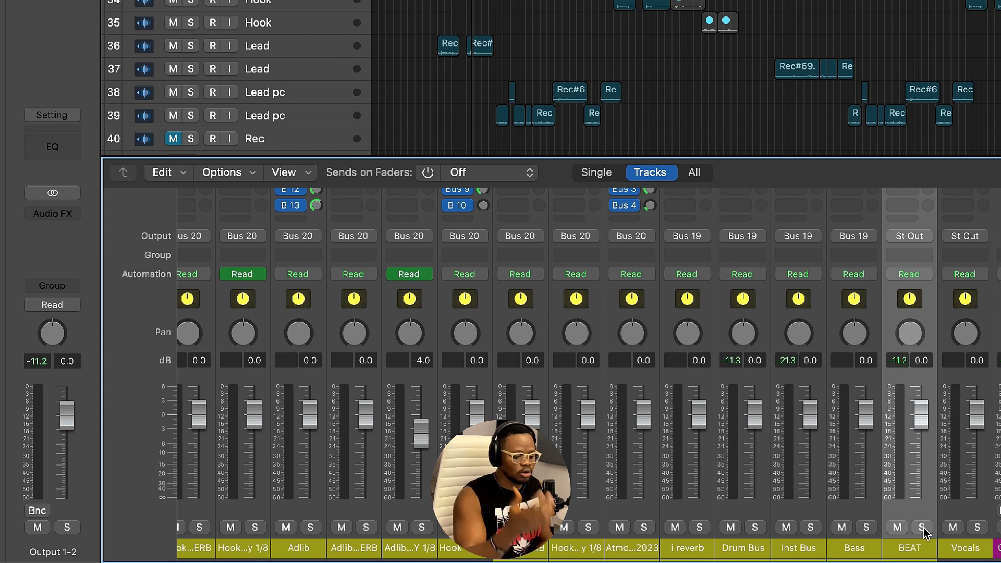
pyautogui.click(922, 528)
pyautogui.press('space')
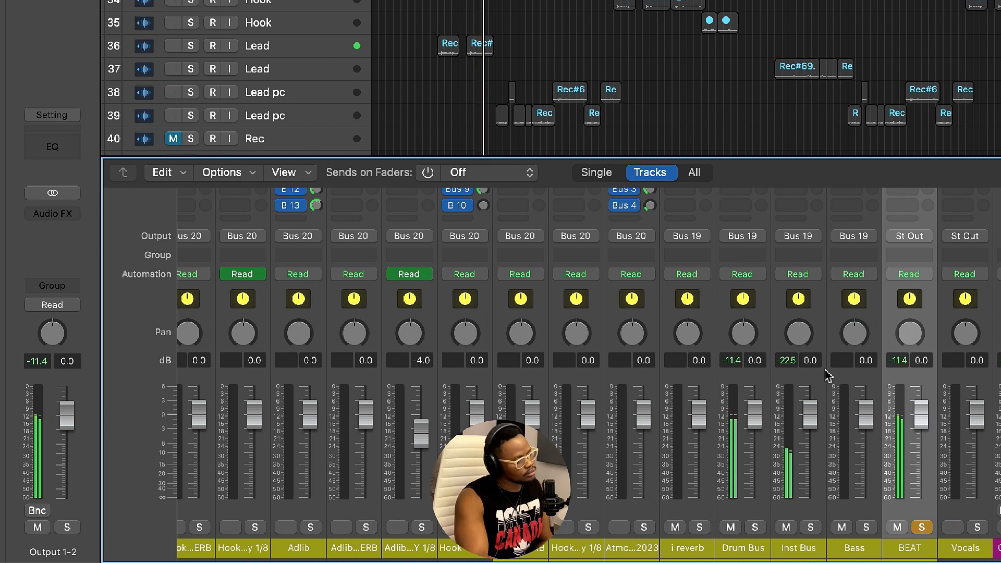
pyautogui.click(922, 527)
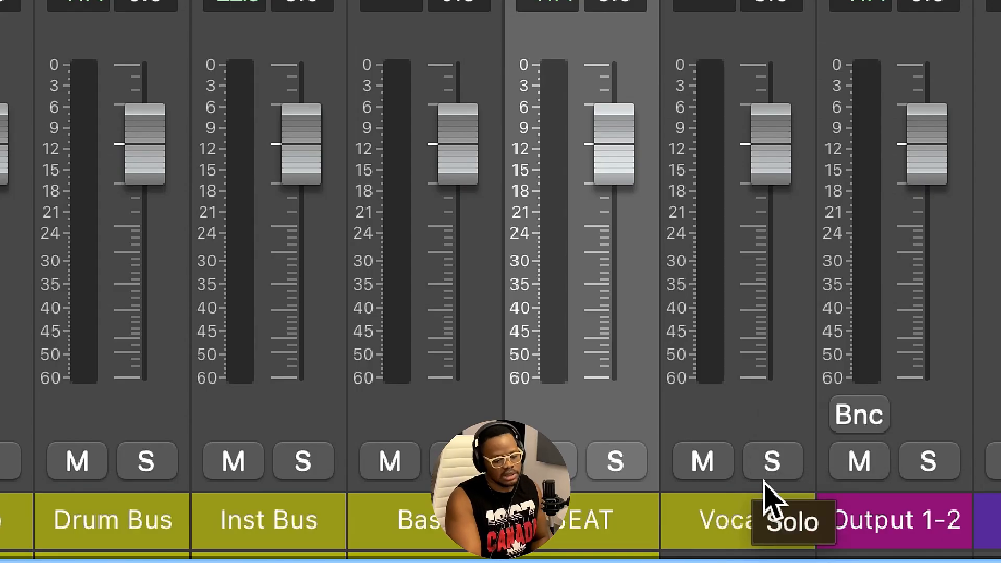
pyautogui.click(767, 462)
pyautogui.press('space')
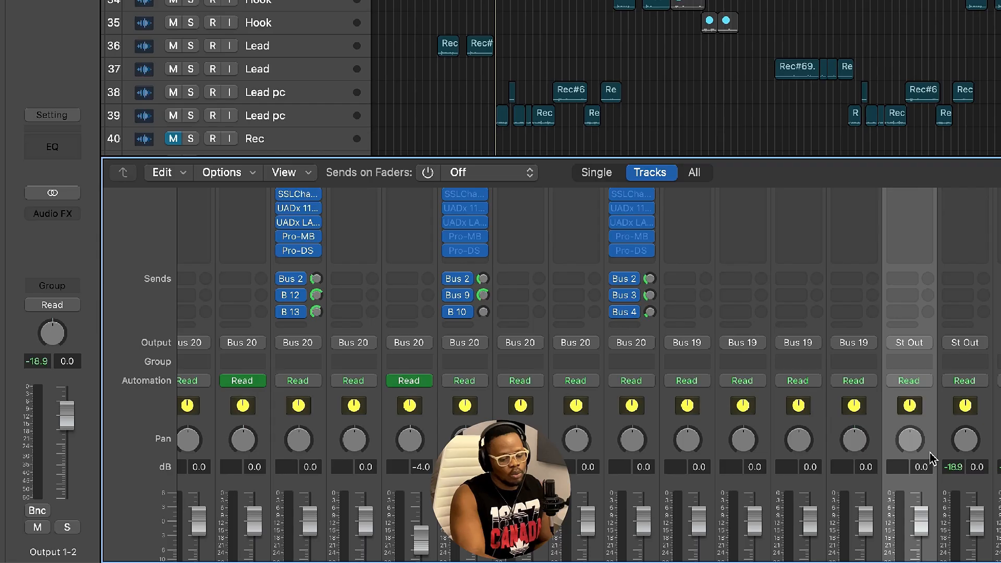
# - Compare the soloed Vocals bus with the full mix during playback, with the Pro-Q 3 low-cut filter window open
pyautogui.scroll(5, 928, 458)
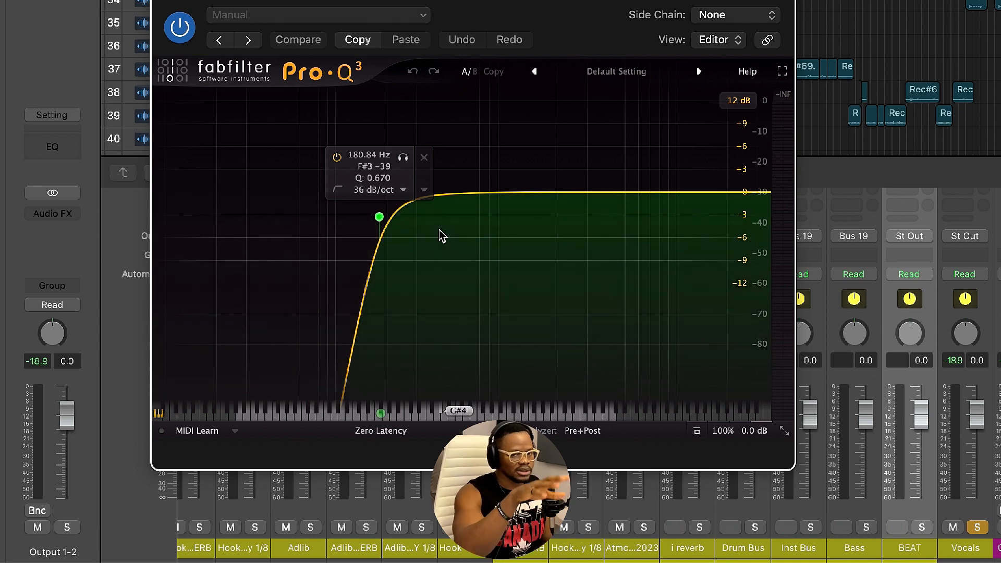
pyautogui.press('space')
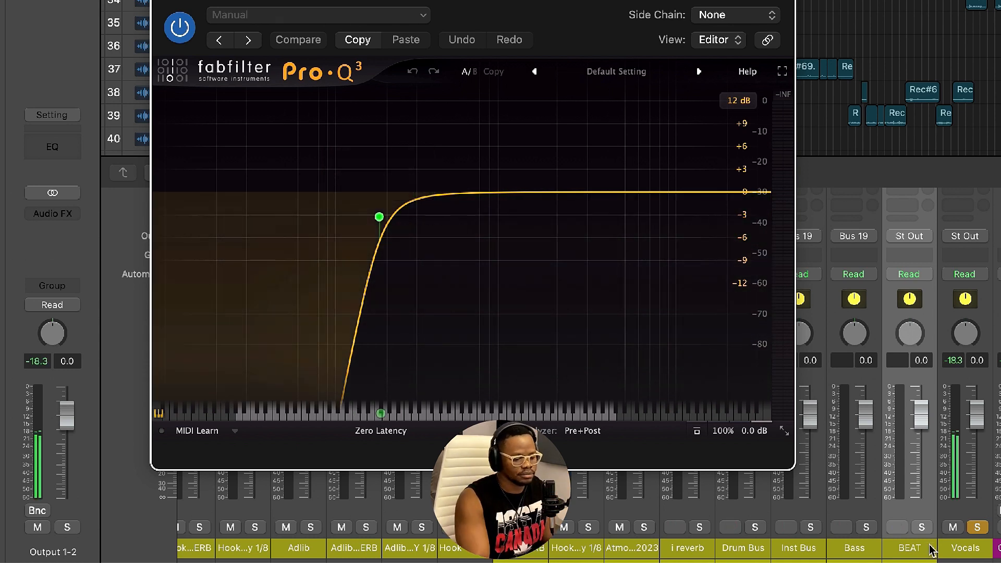
pyautogui.click(978, 528)
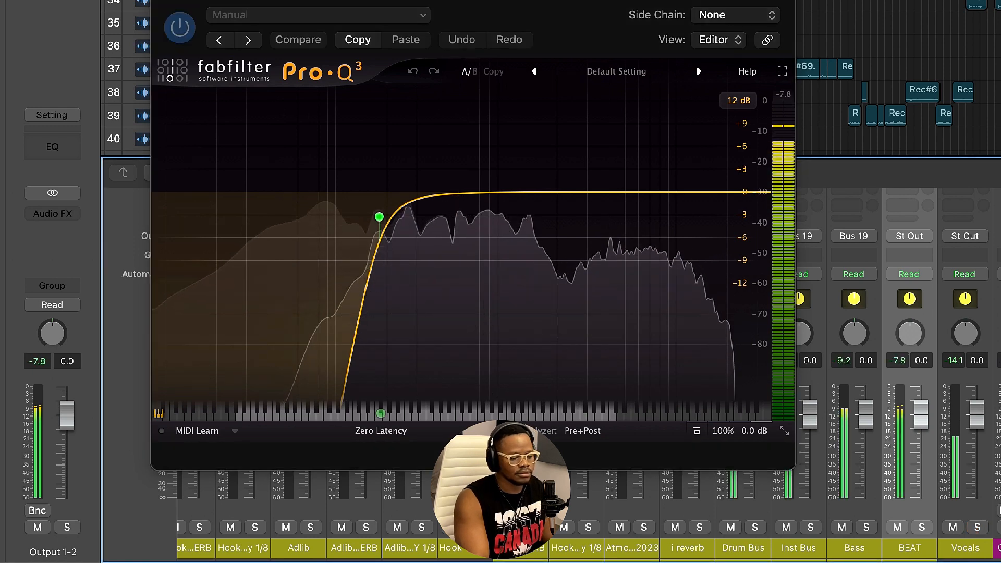
pyautogui.moveTo(556, 18); pyautogui.dragTo(521, 0)
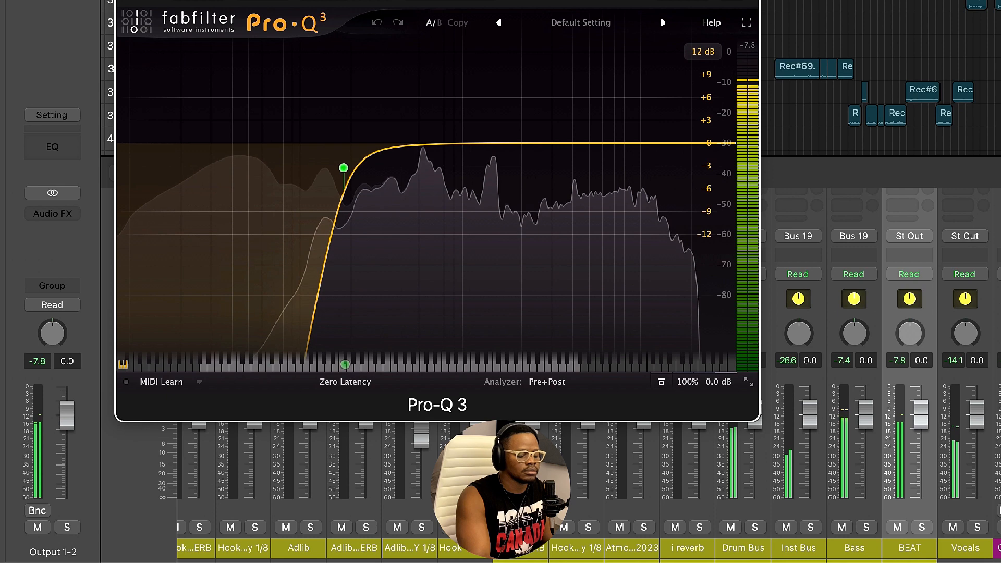
pyautogui.press('space')
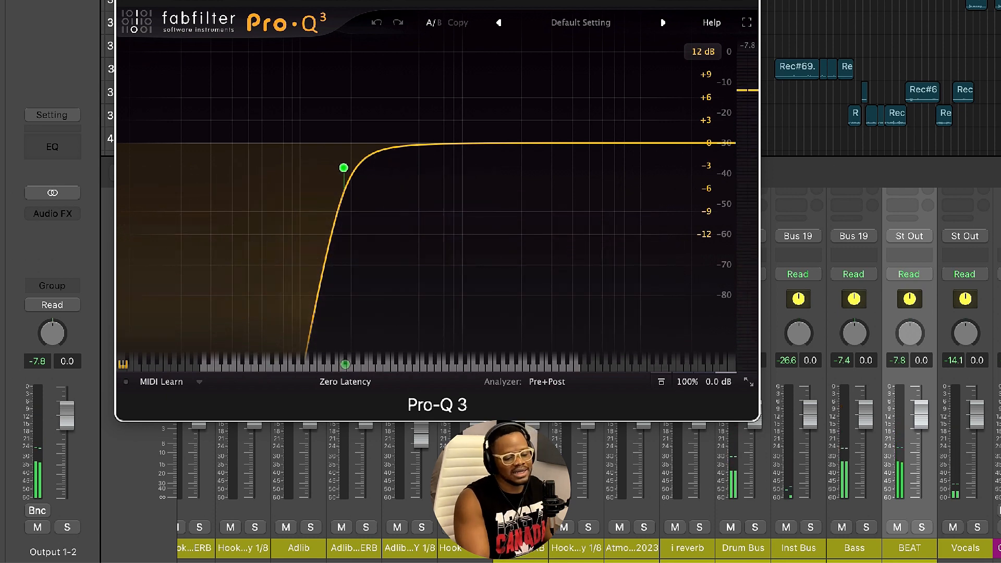
# - Insert another Pro-Q 3 on the BEAT bus in the slot below the existing plug-ins
pyautogui.scroll(5, 972, 234)
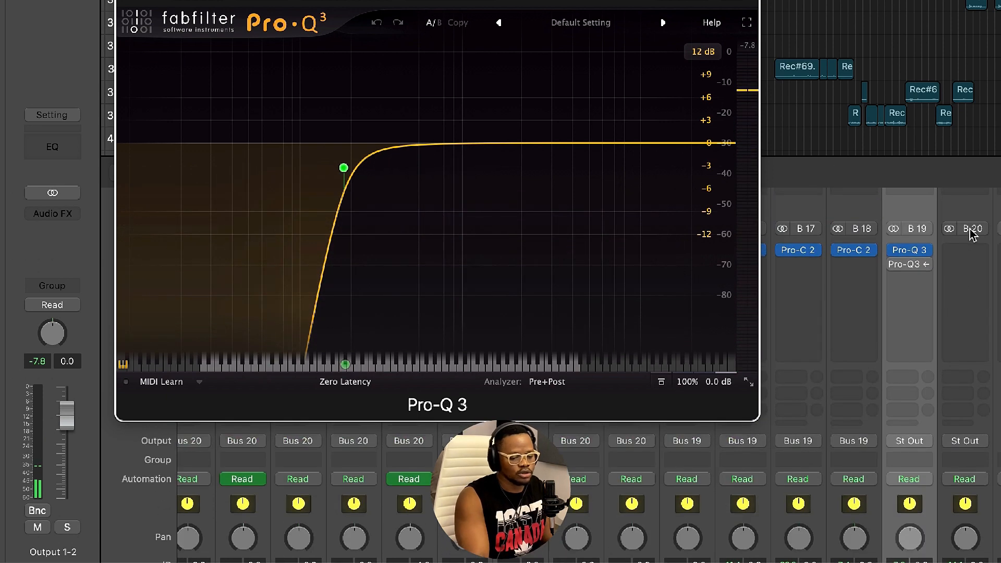
pyautogui.click(904, 278)
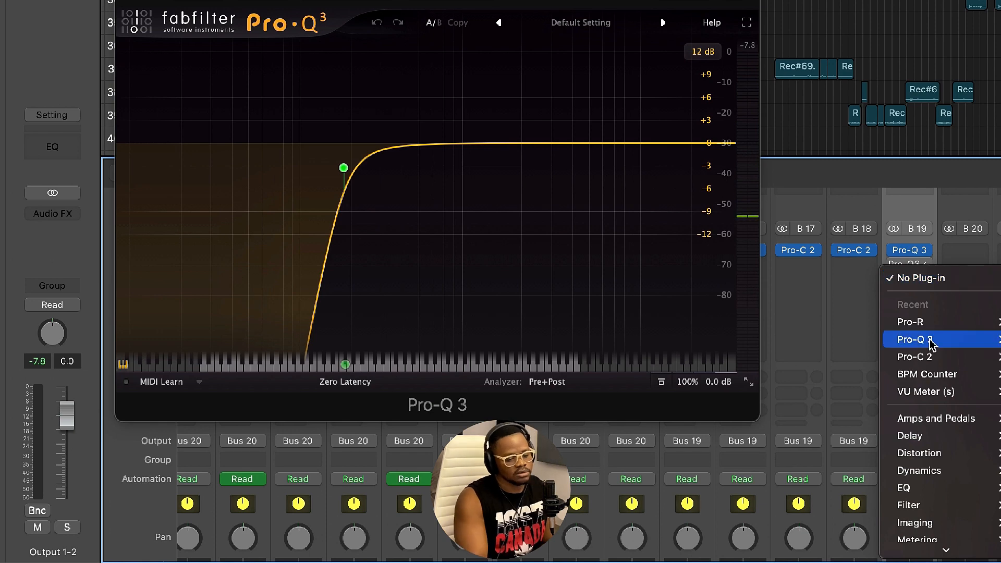
pyautogui.click(915, 339)
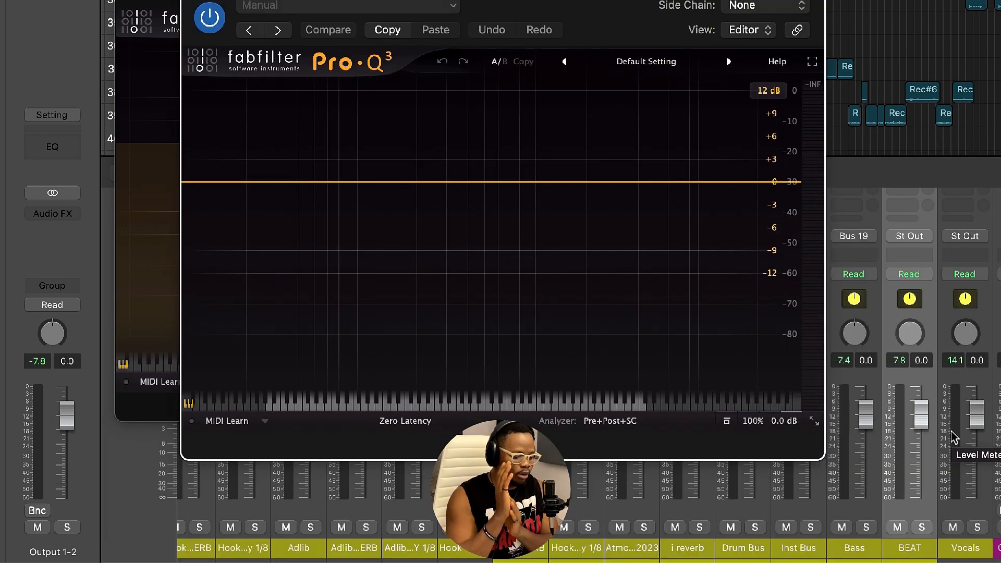
# - Set the side-chain input of the new Pro-Q 3 on the BEAT bus to Bus 20
pyautogui.click(760, 7)
pyautogui.moveTo(745, 97)
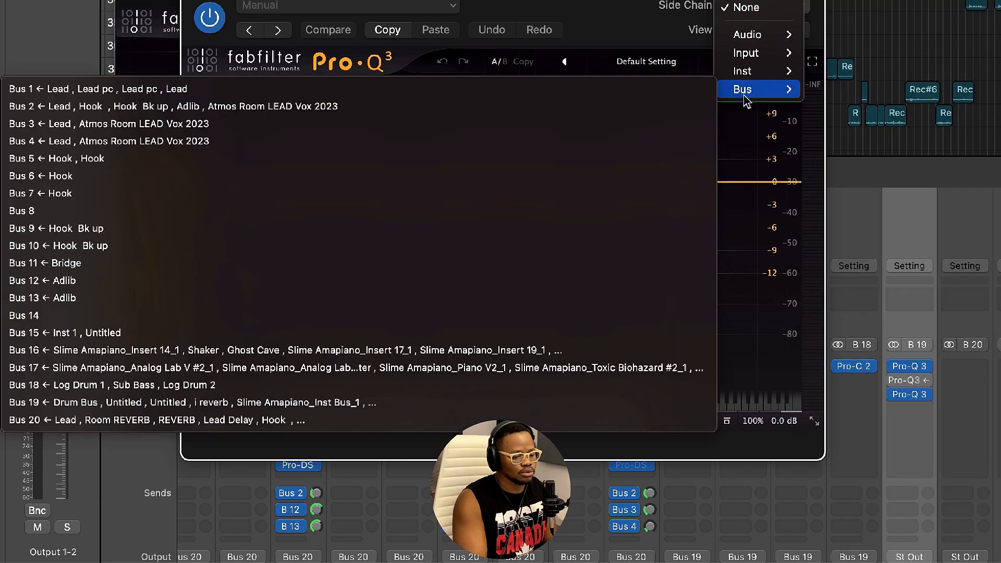
pyautogui.click(71, 423)
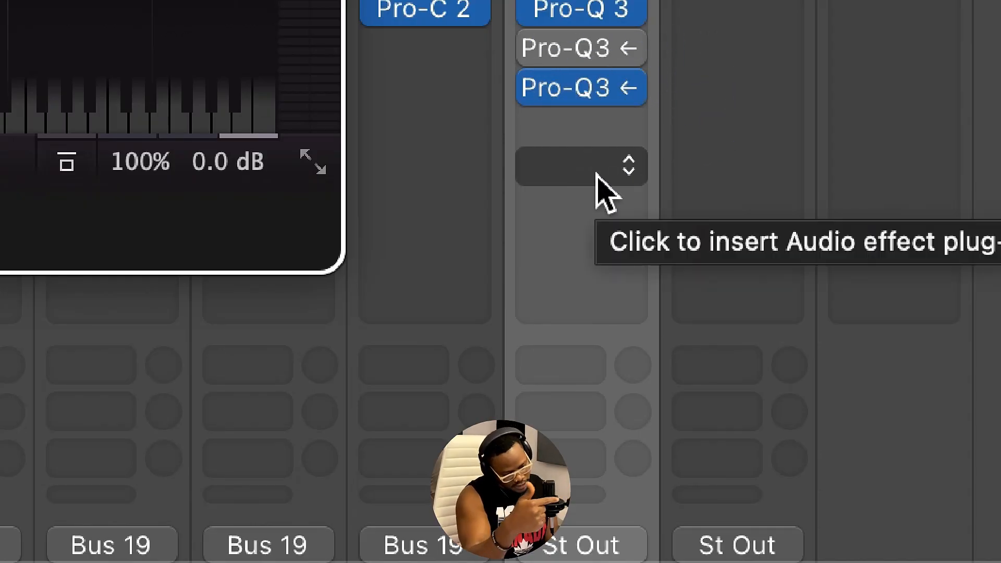
pyautogui.scroll(-10, 738, 196)
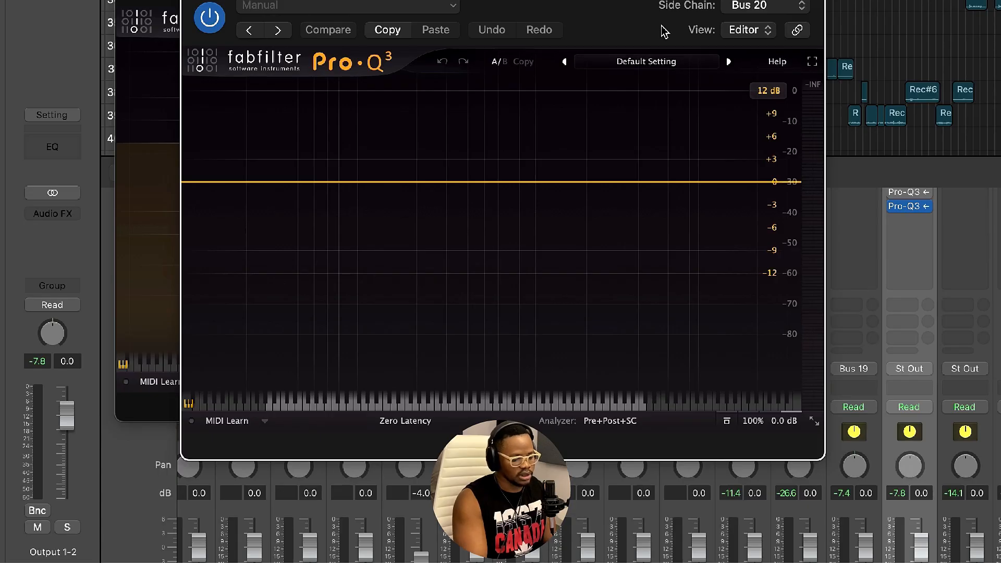
# - Set the Pro-Q 3 processing mode to Linear Phase with High resolution
pyautogui.moveTo(661, 34); pyautogui.dragTo(692, 20)
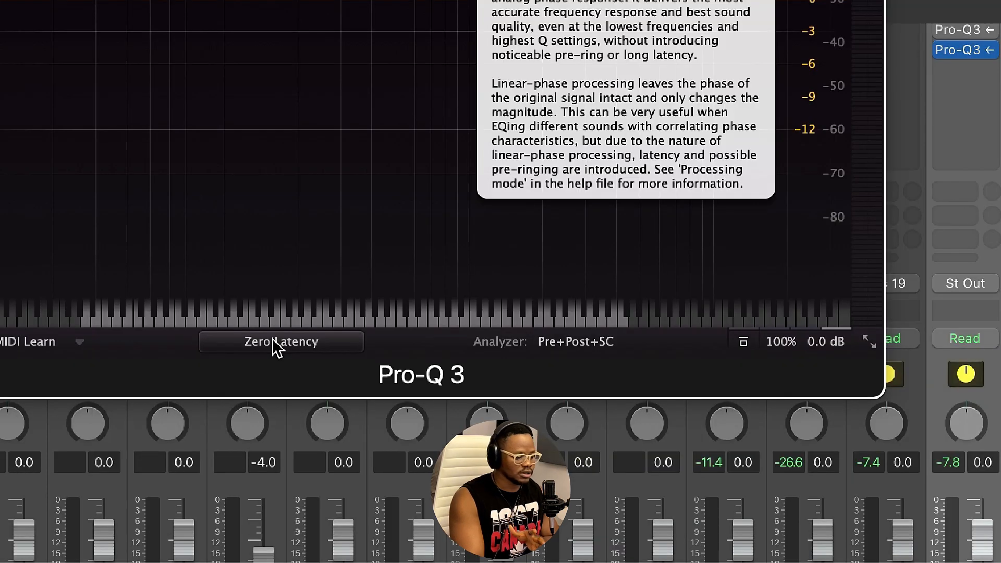
pyautogui.click(431, 413)
pyautogui.click(266, 424)
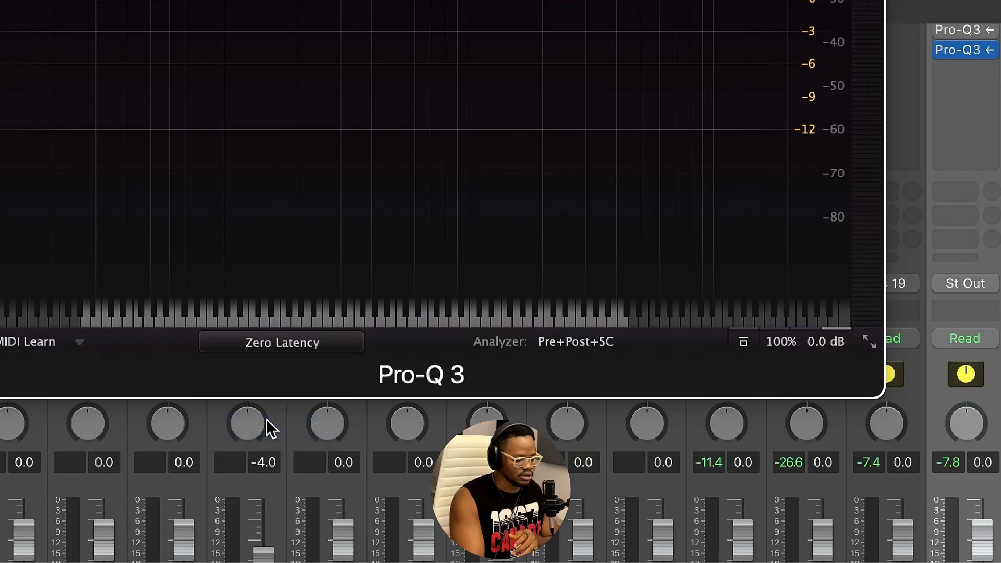
pyautogui.click(328, 345)
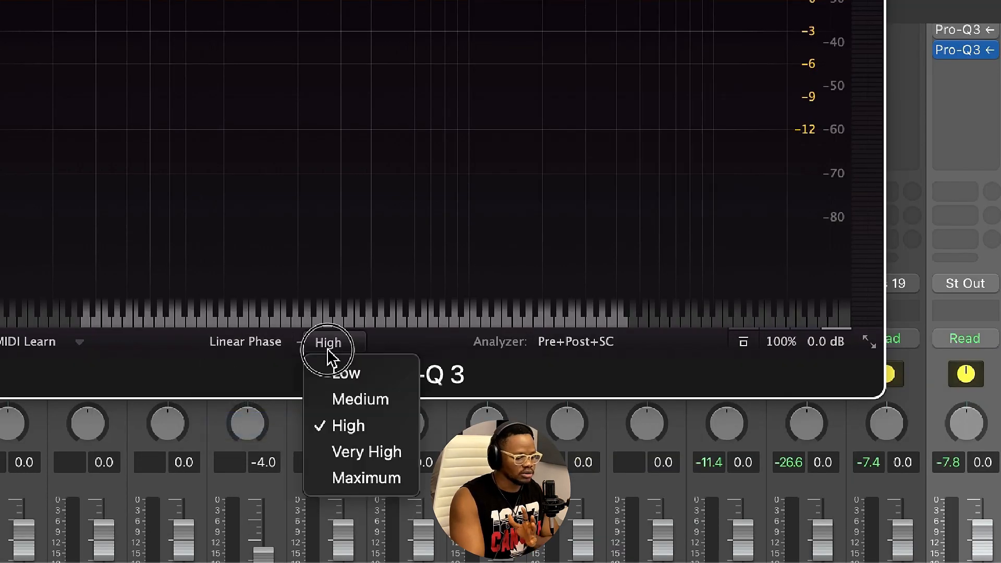
pyautogui.click(353, 425)
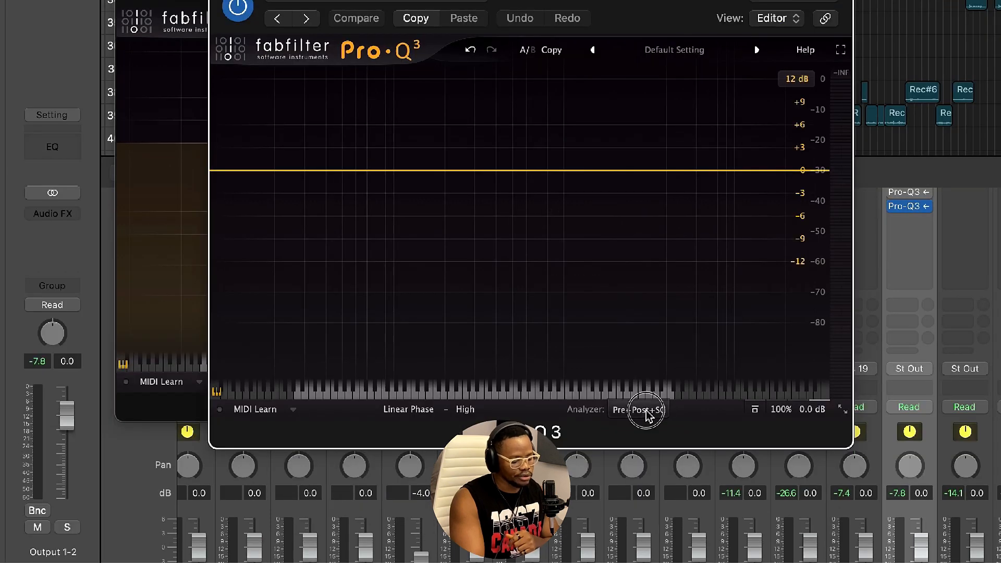
# - Start EQ Match in the analyzer with the external side chain as the reference spectrum
pyautogui.click(645, 412)
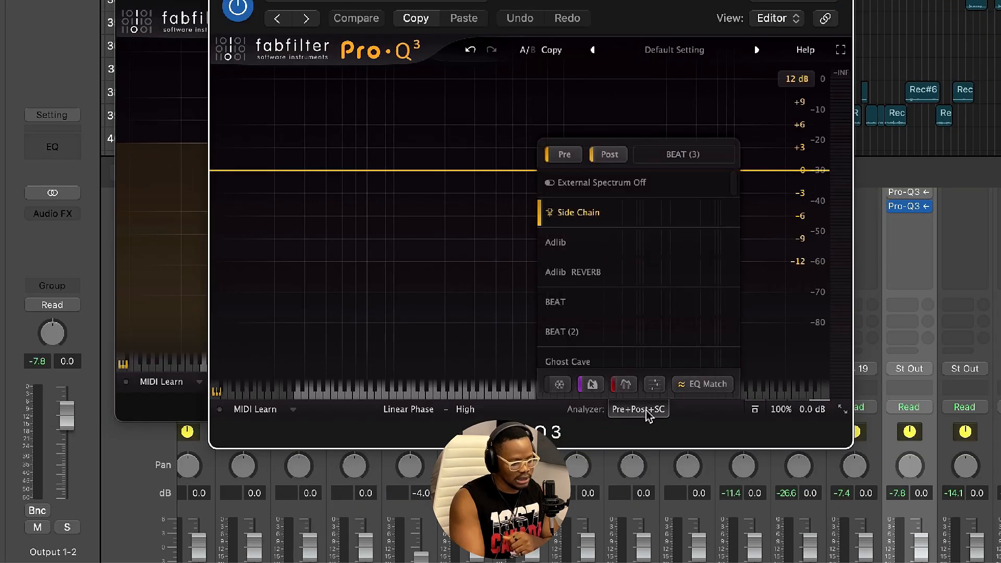
pyautogui.click(708, 384)
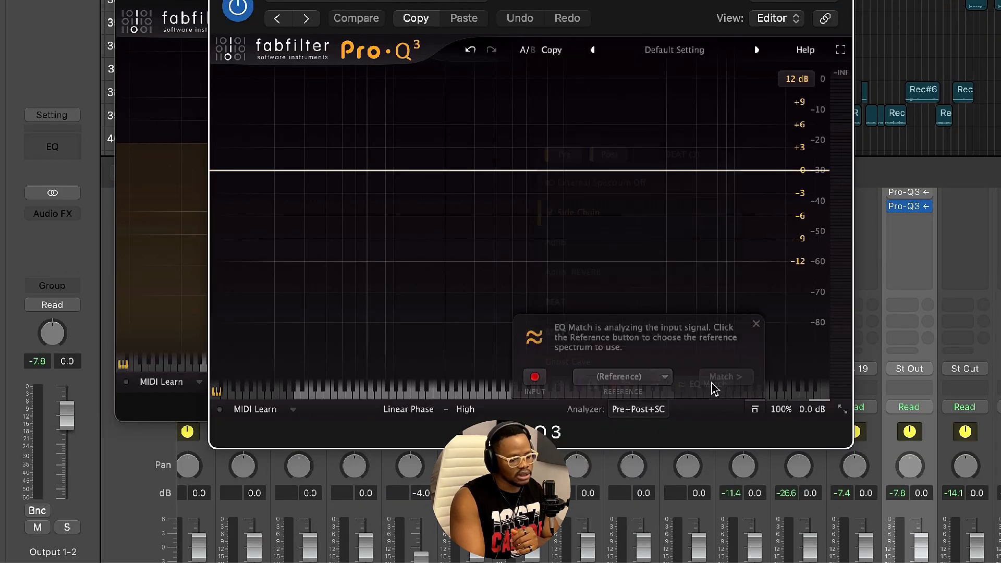
pyautogui.click(664, 377)
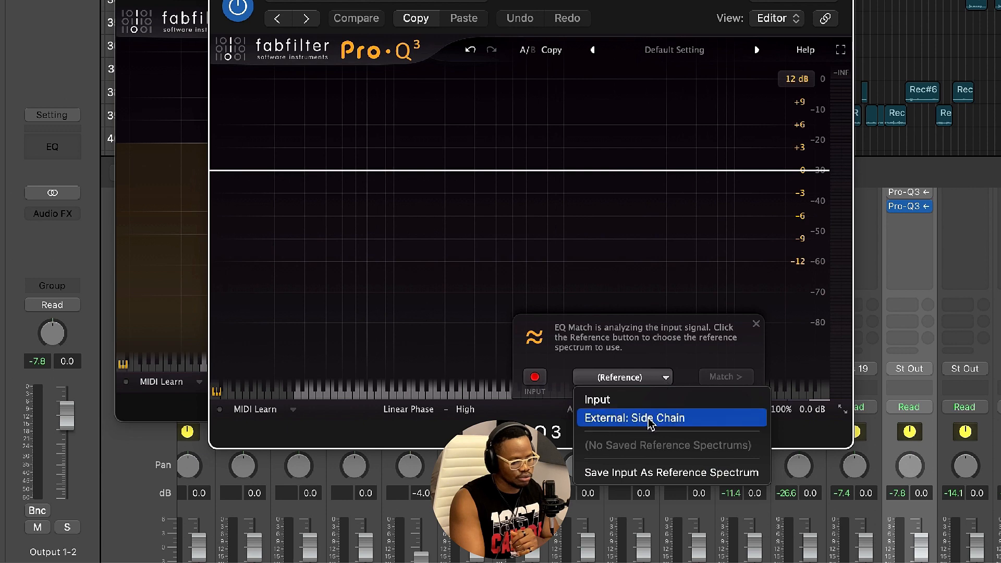
pyautogui.click(633, 419)
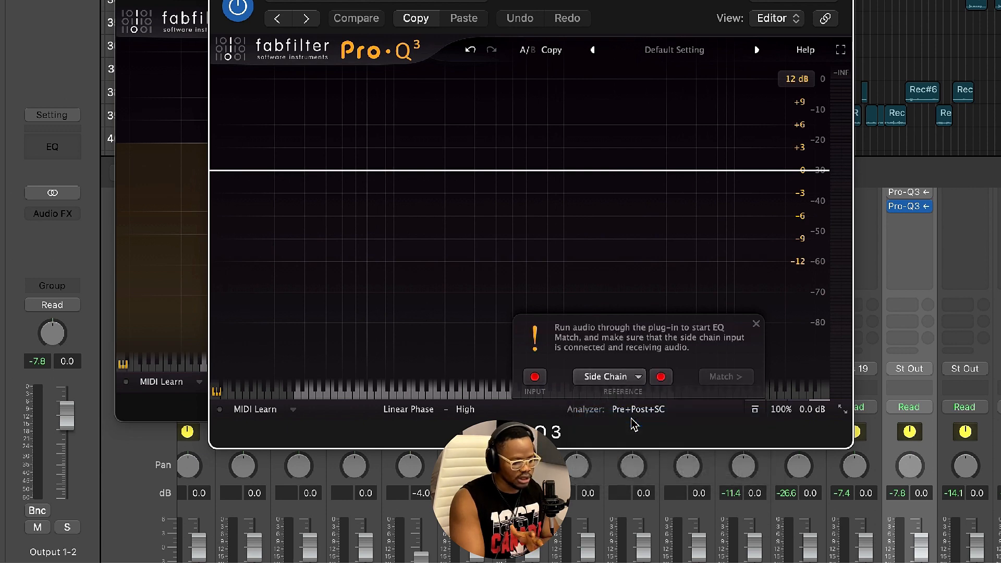
# - Play the song so EQ Match analyzes the beat and the side-chain signal, and generate the matching bands
pyautogui.moveTo(511, 143); pyautogui.dragTo(502, 54)
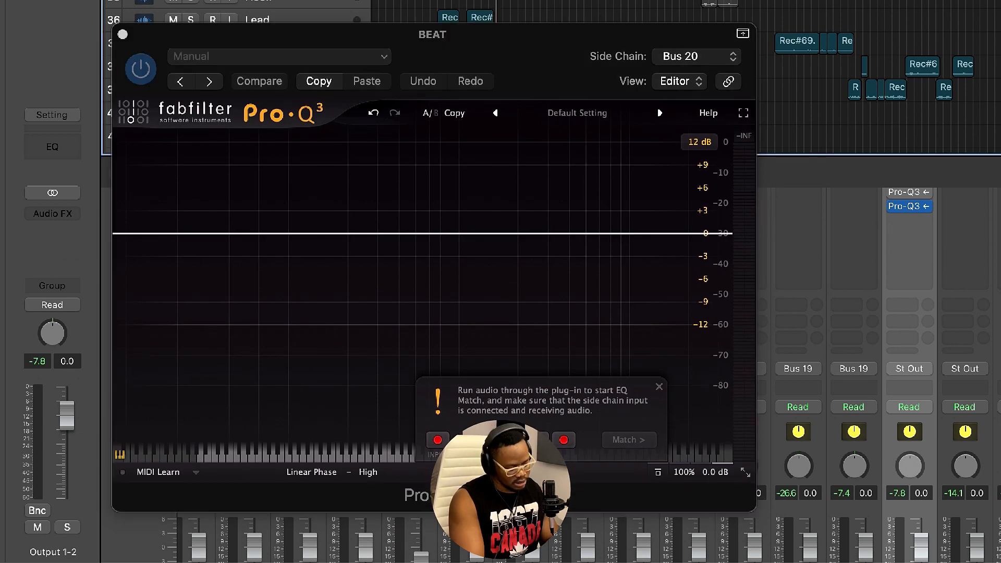
pyautogui.press('space')
pyautogui.moveTo(567, 44); pyautogui.dragTo(548, 54)
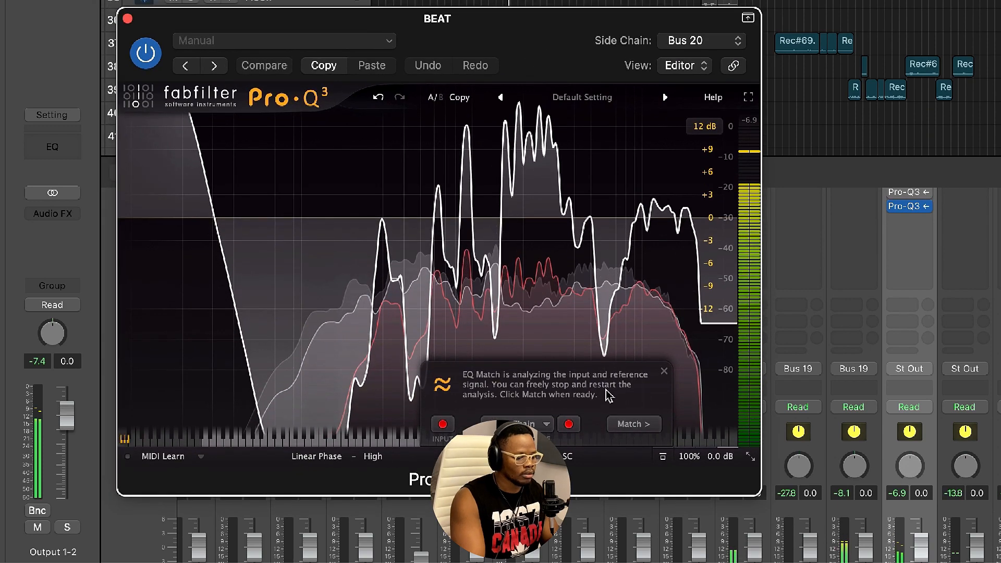
pyautogui.moveTo(554, 56); pyautogui.dragTo(594, 18)
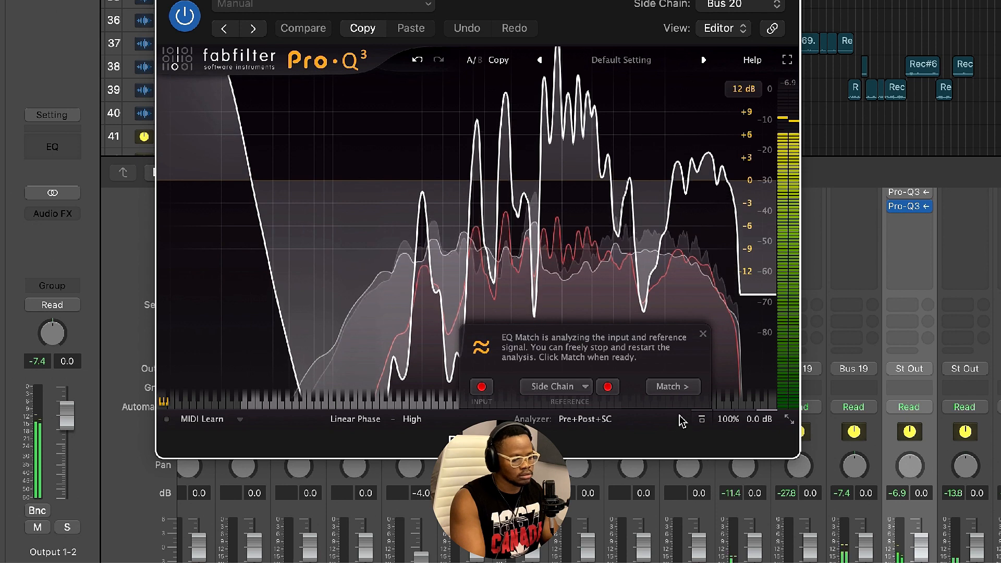
pyautogui.click(673, 386)
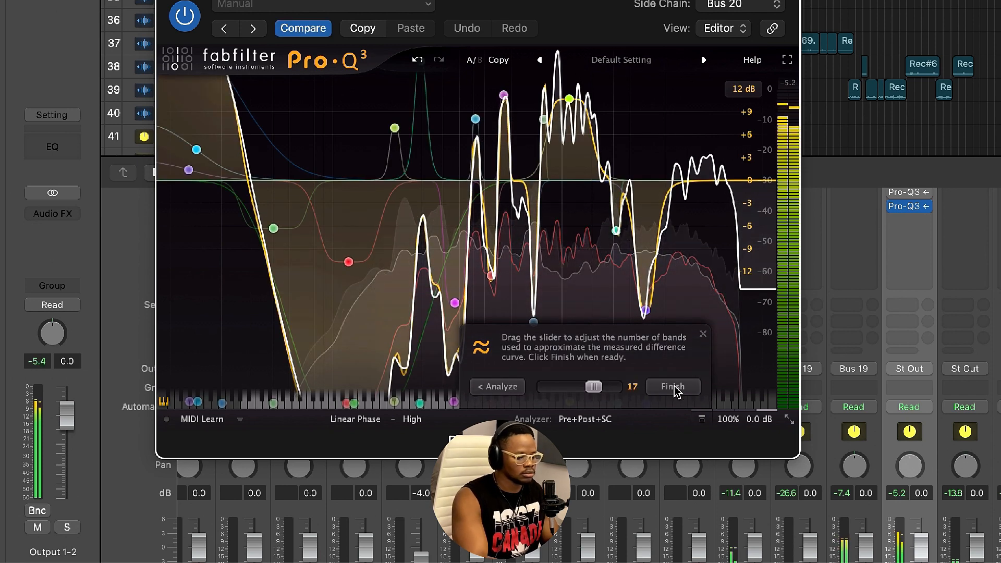
# - Raise the number of EQ Match bands to 24, stop playback, and finish the match
pyautogui.moveTo(594, 387); pyautogui.dragTo(629, 390)
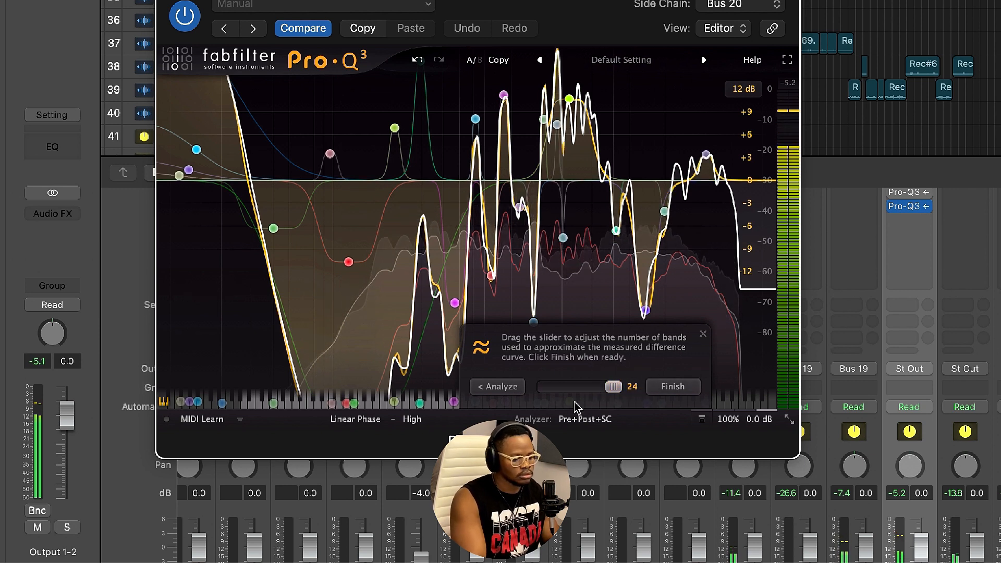
pyautogui.press('space')
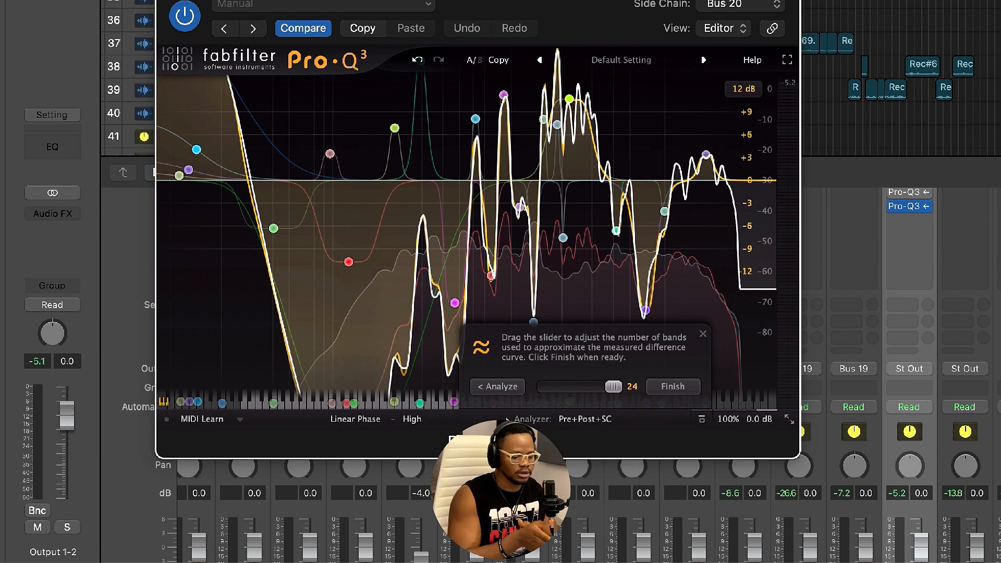
pyautogui.click(671, 386)
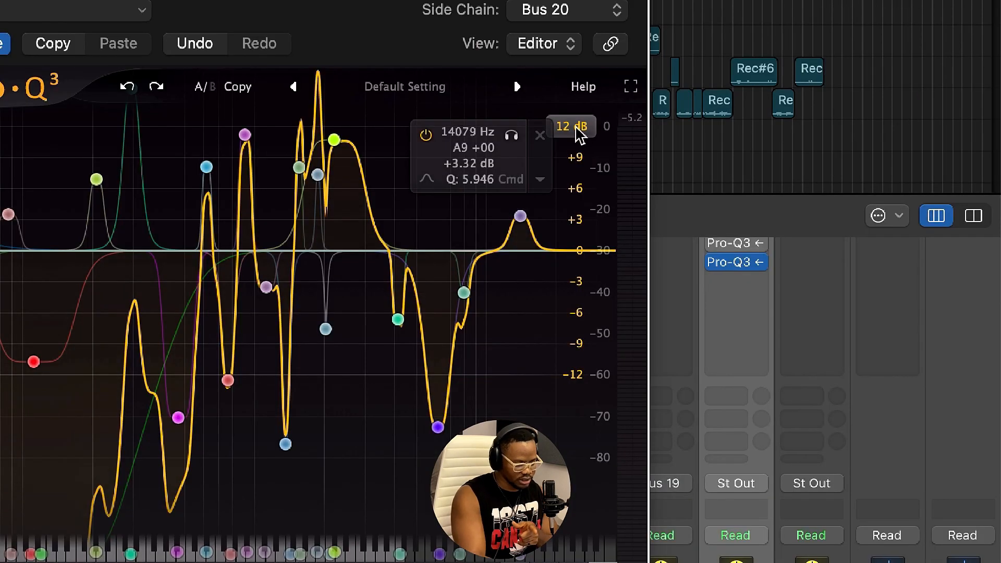
# - Set the display range to 30 dB and delete the group of deep-cut bands below the zero line
pyautogui.click(791, 109)
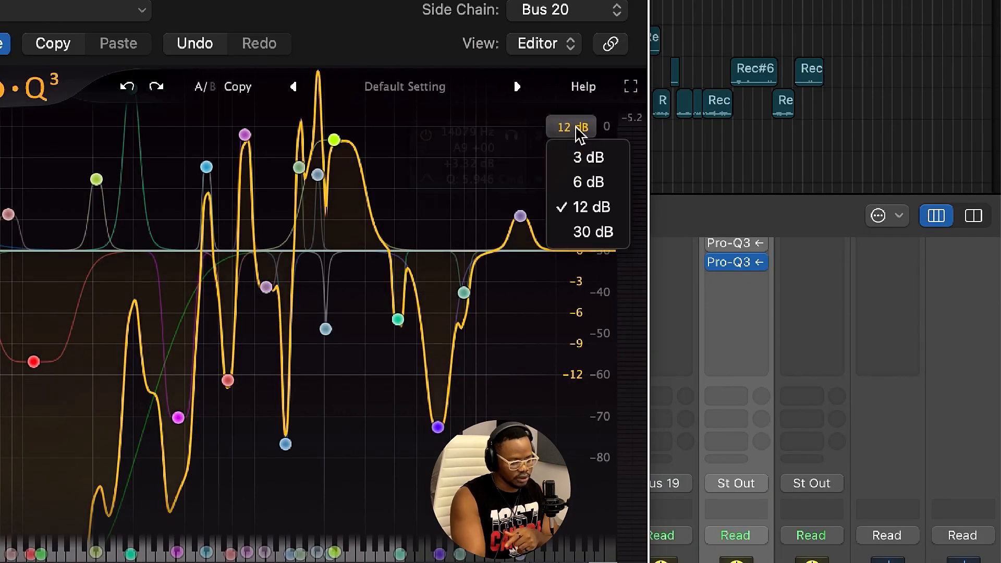
pyautogui.click(593, 232)
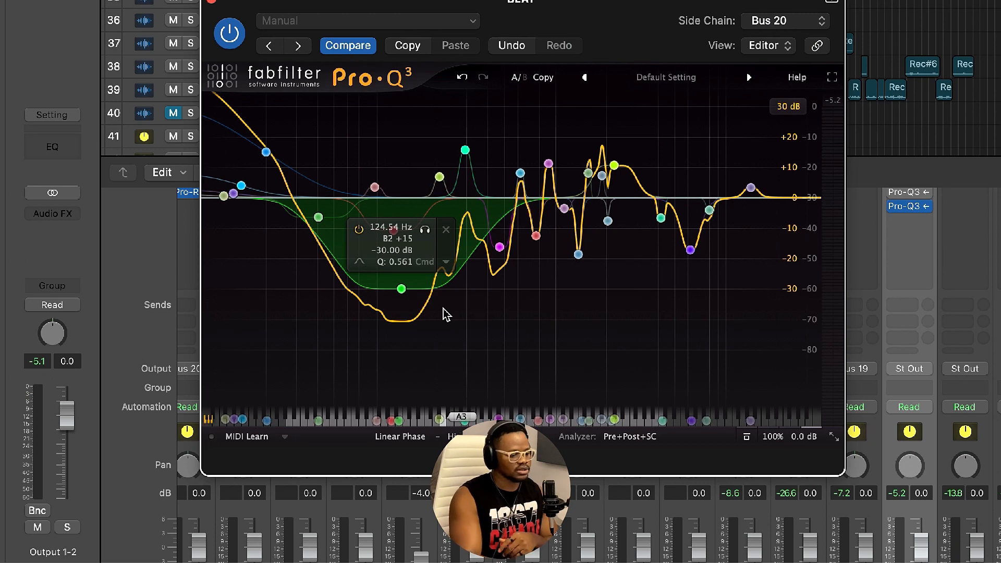
pyautogui.moveTo(256, 211); pyautogui.dragTo(836, 353)
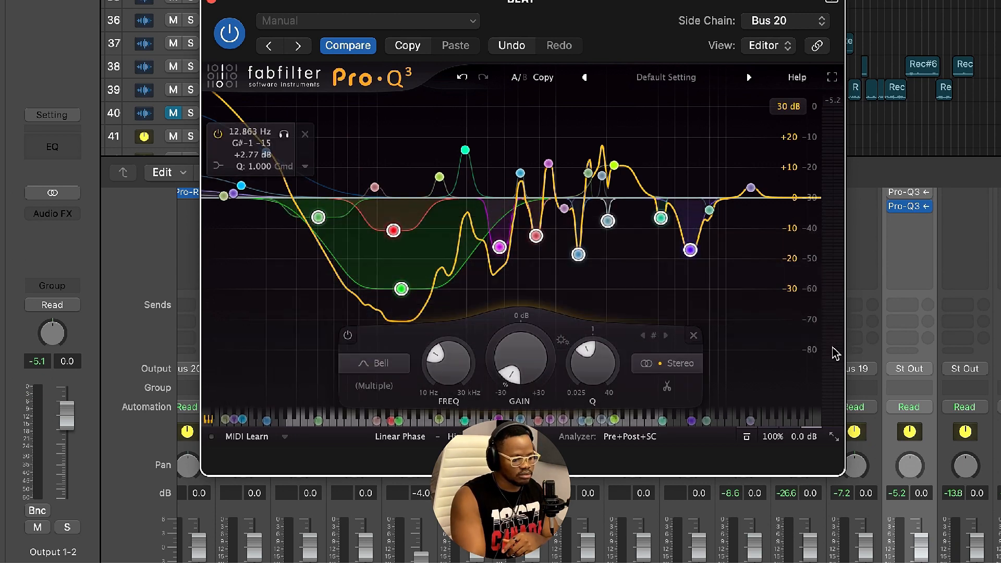
pyautogui.click(695, 338)
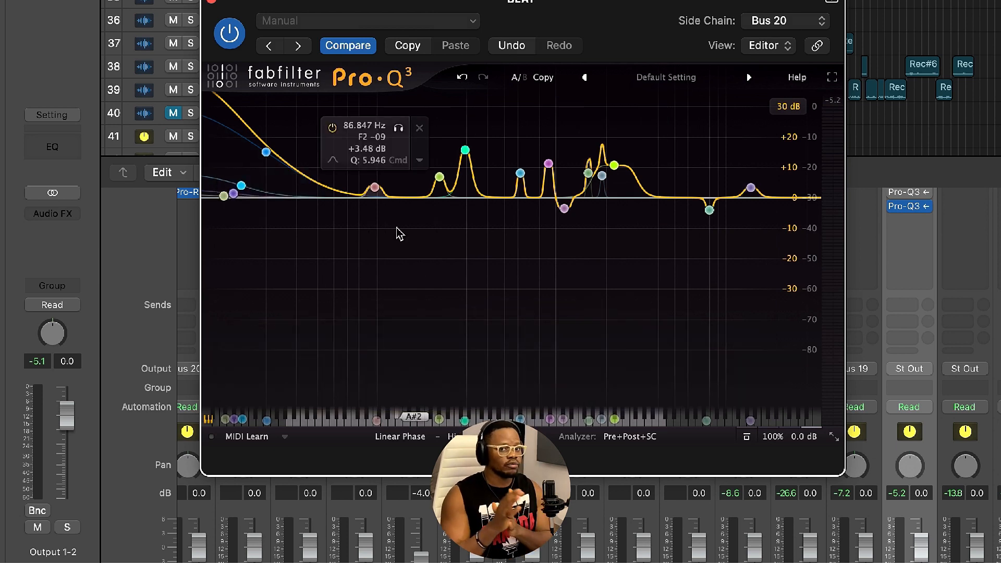
# - Delete the low-end bands up to about 87 Hz and the two remaining small cut bands
pyautogui.moveTo(406, 224); pyautogui.dragTo(148, 84)
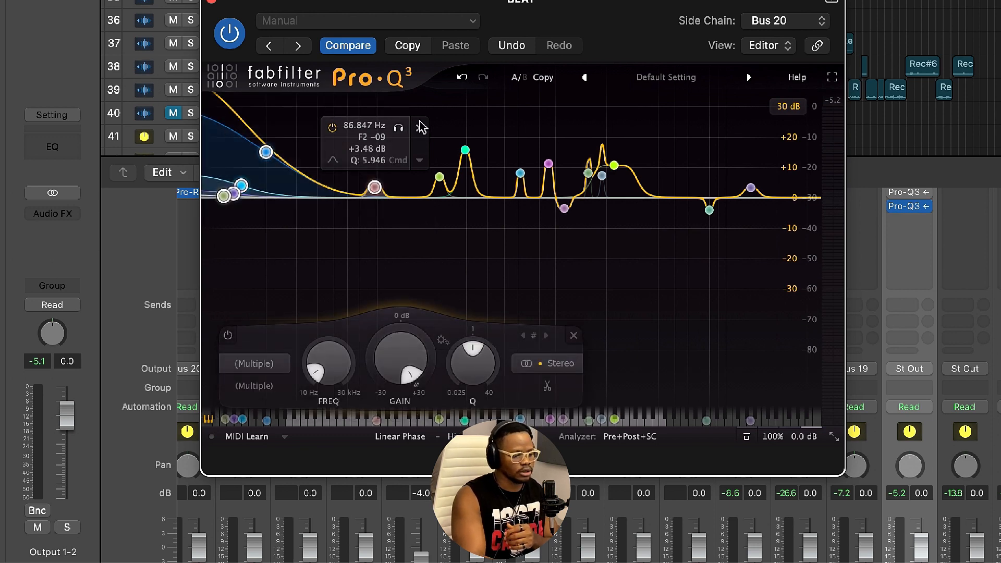
pyautogui.press('Delete')
pyautogui.moveTo(524, 198); pyautogui.dragTo(768, 220)
pyautogui.click(796, 338)
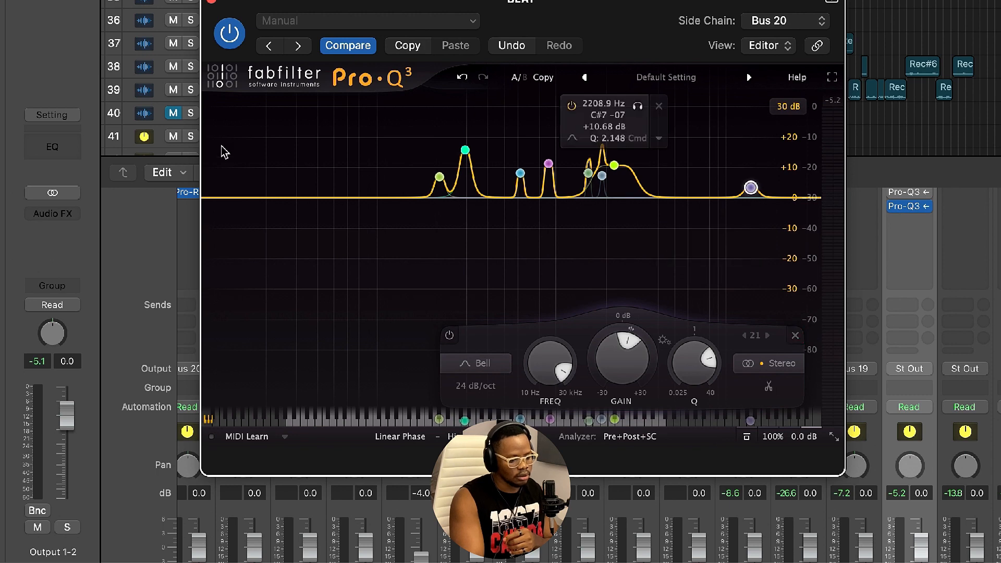
# - Select all remaining boost bands, narrow their Q to 40, and set their gain to 0 dB
pyautogui.moveTo(342, 123); pyautogui.dragTo(798, 217)
pyautogui.moveTo(632, 384); pyautogui.dragTo(631, 273)
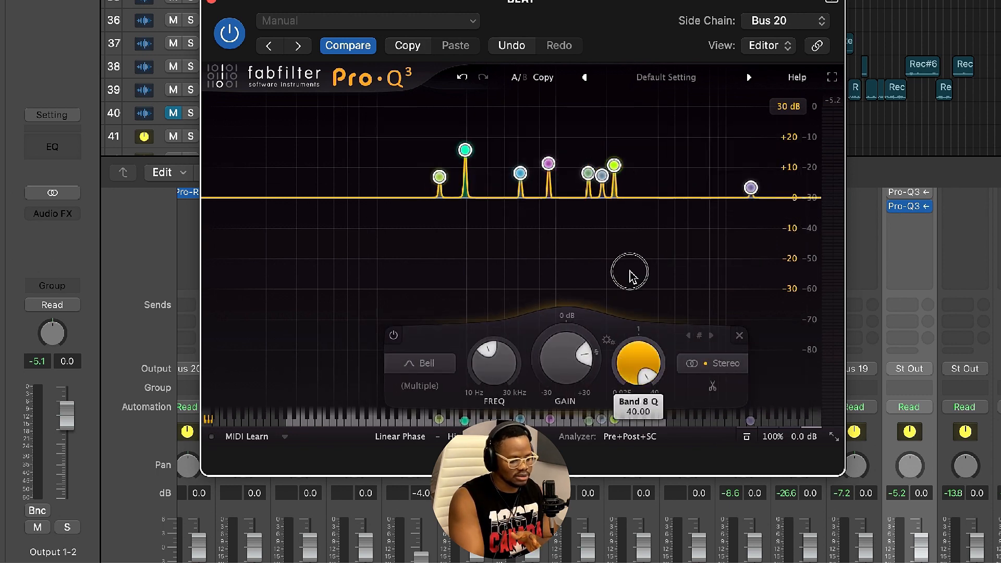
pyautogui.doubleClick(557, 372)
pyautogui.press('Return')
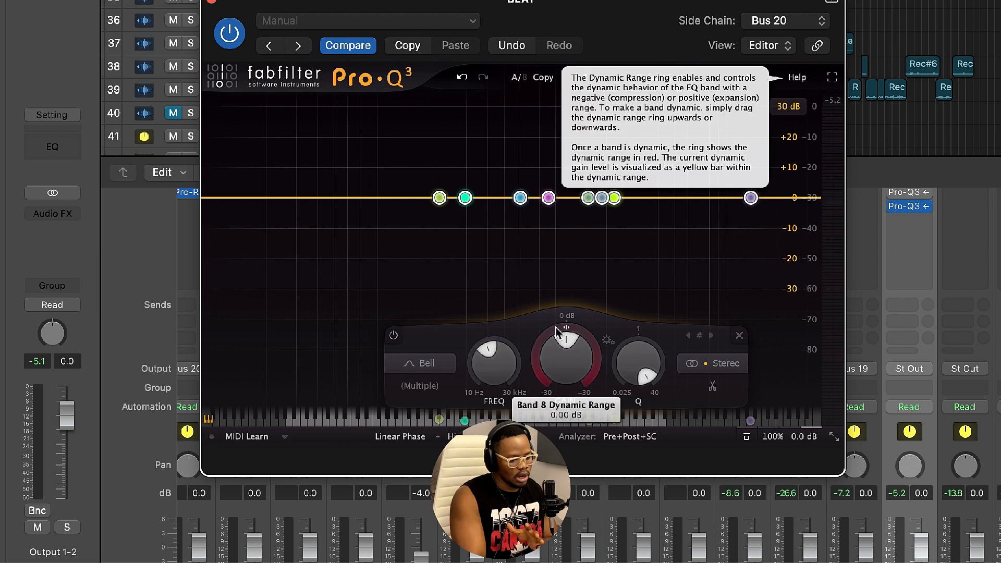
# - Make the selected bands dynamic with a negative range of about -4.2 dB and test them in a short playback
pyautogui.moveTo(555, 328); pyautogui.dragTo(538, 398)
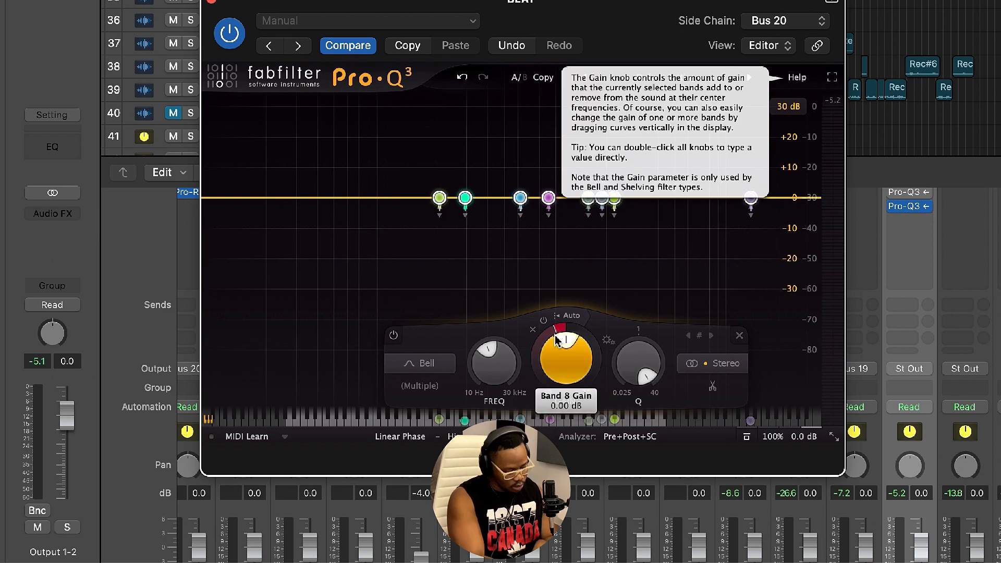
pyautogui.press('space')
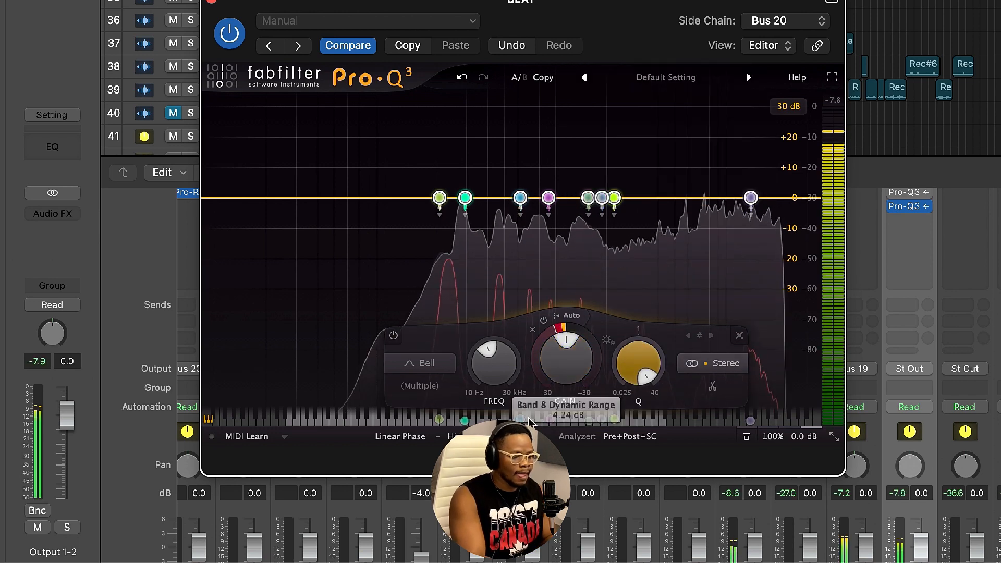
pyautogui.press('space')
# - Set the display range to 12 dB and play the song to watch the dynamic bands react to the vocals
pyautogui.click(788, 106)
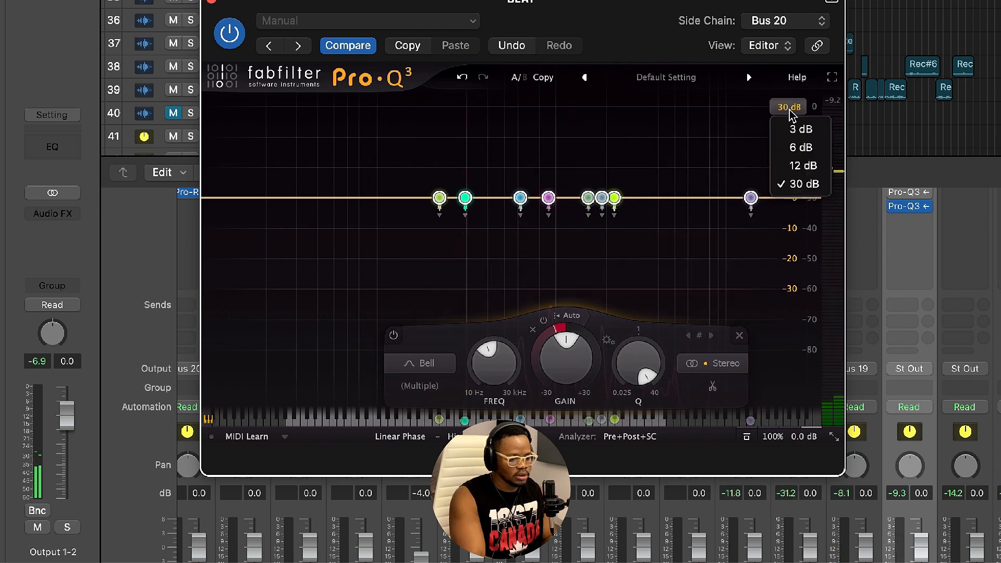
pyautogui.click(802, 165)
pyautogui.press('space')
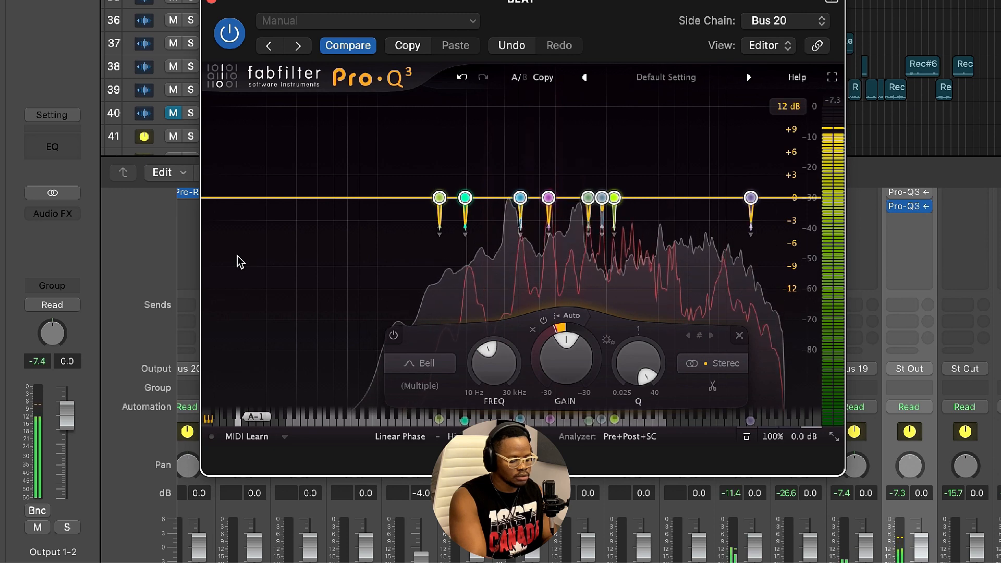
pyautogui.press('space')
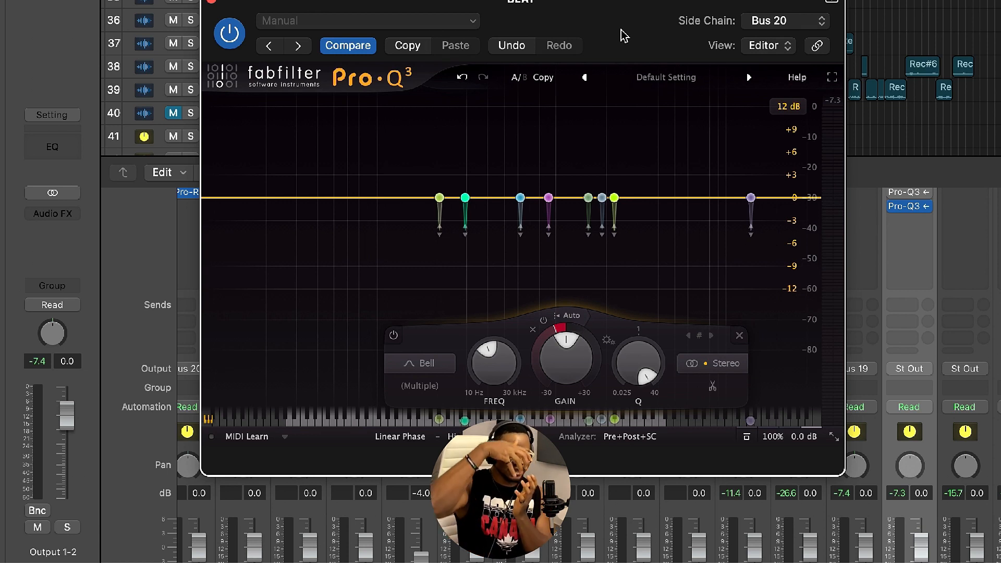
# - Bypass the Pro-Q 3 plug-ins on the BEAT bus, play the song, and re-enable the side-chained dynamic one to compare
pyautogui.scroll(5, 887, 284)
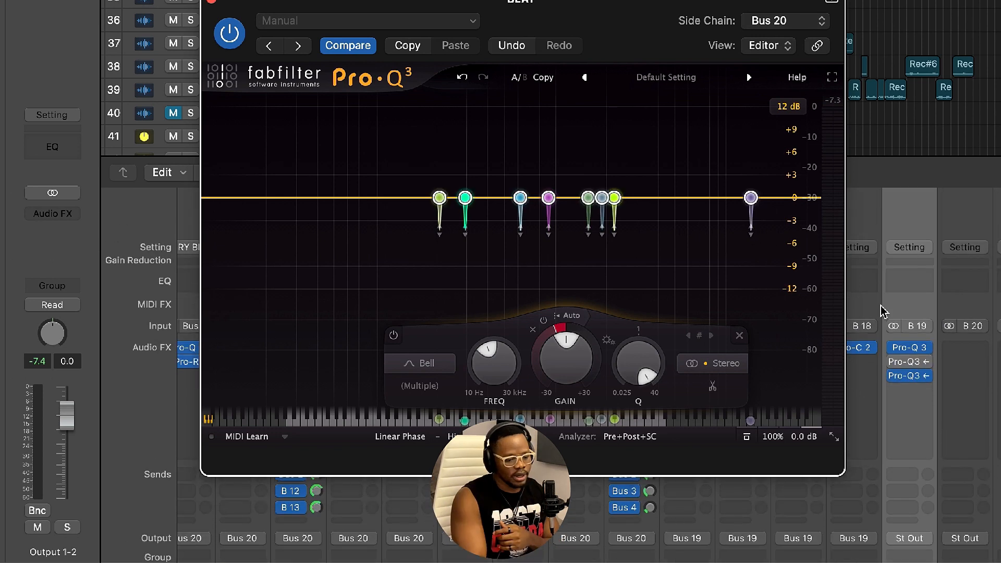
pyautogui.click(895, 349)
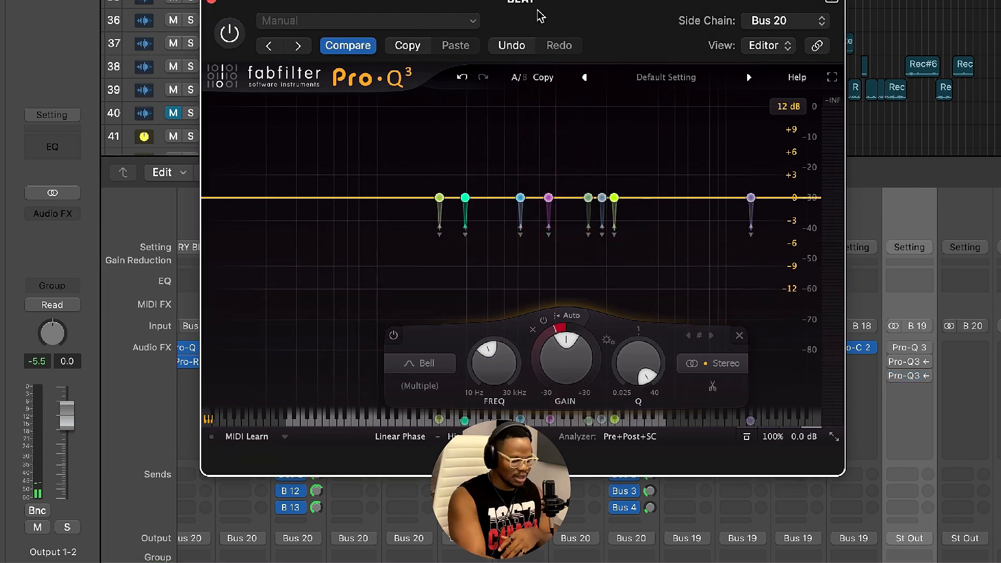
pyautogui.press('space')
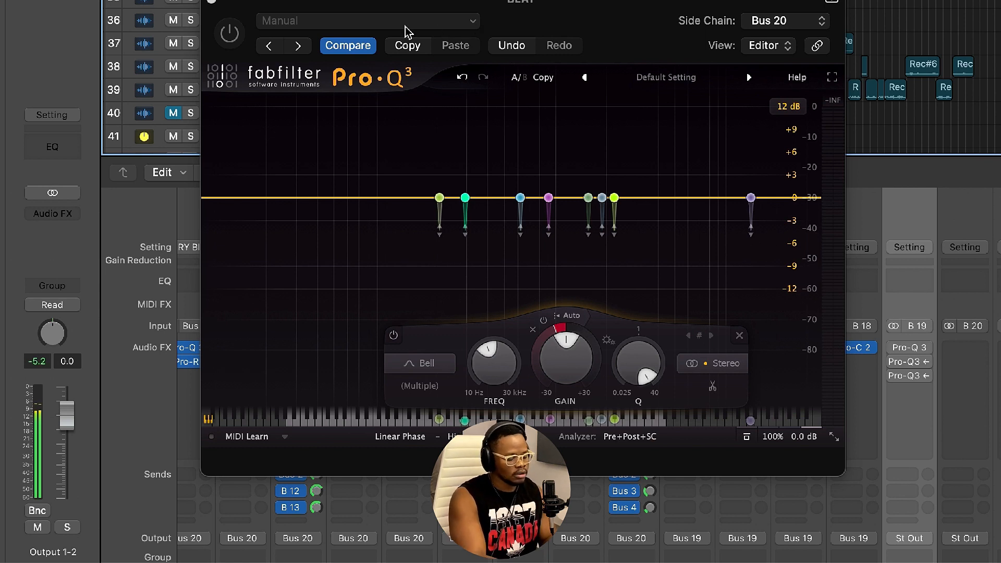
pyautogui.click(231, 35)
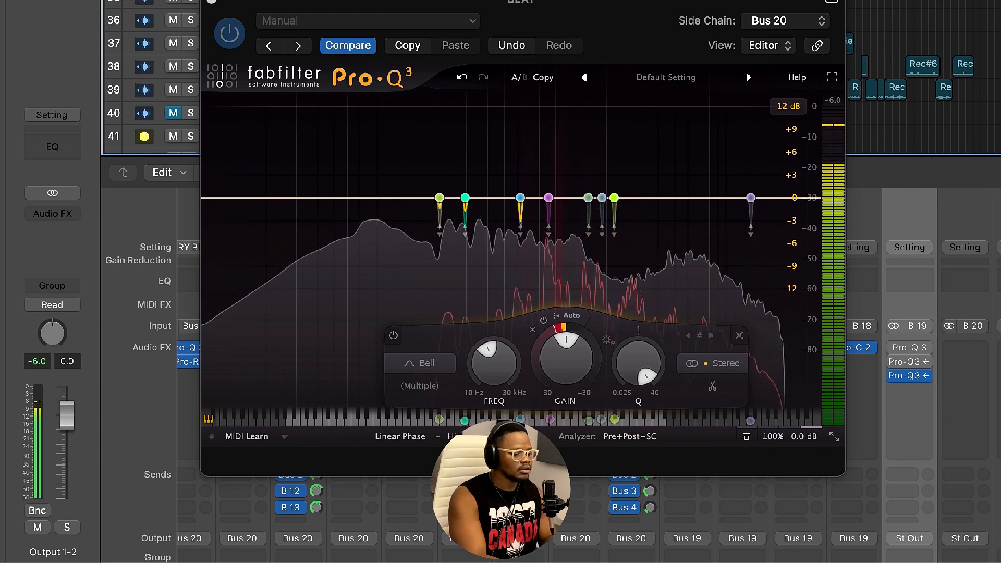
# - Stop playback and reduce the selected bands' negative dynamic range to about -1 dB
pyautogui.moveTo(567, 185)
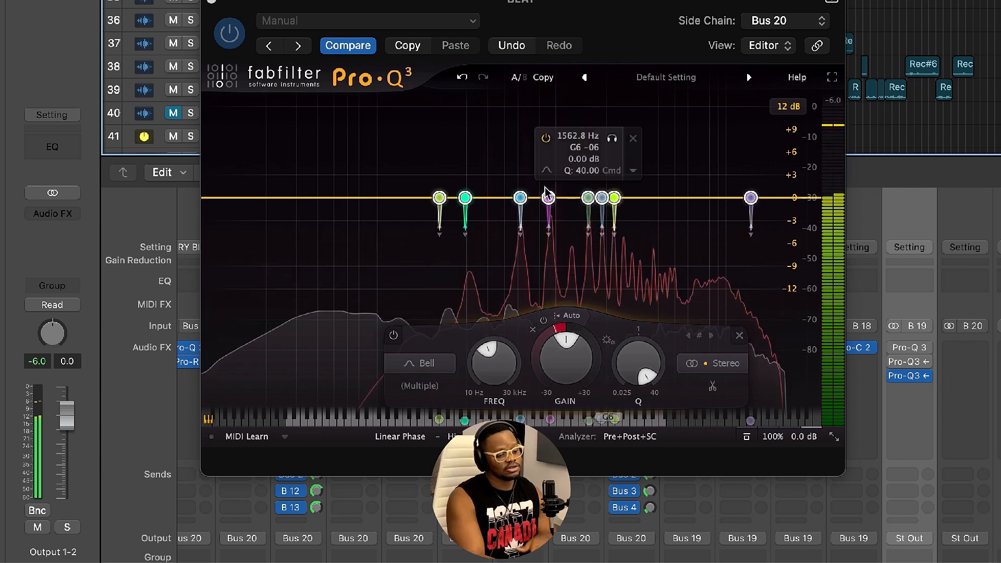
pyautogui.press('space')
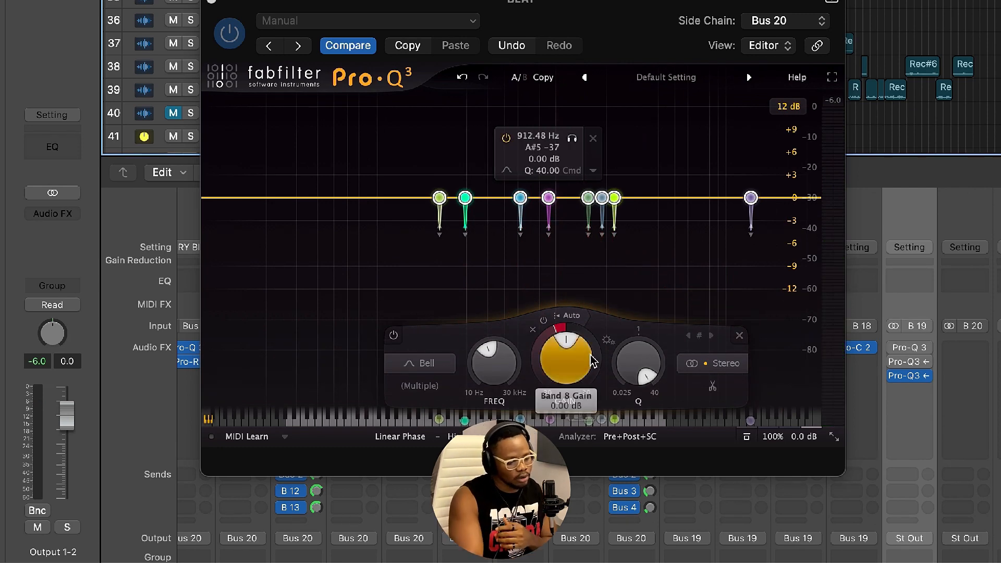
pyautogui.moveTo(560, 331)
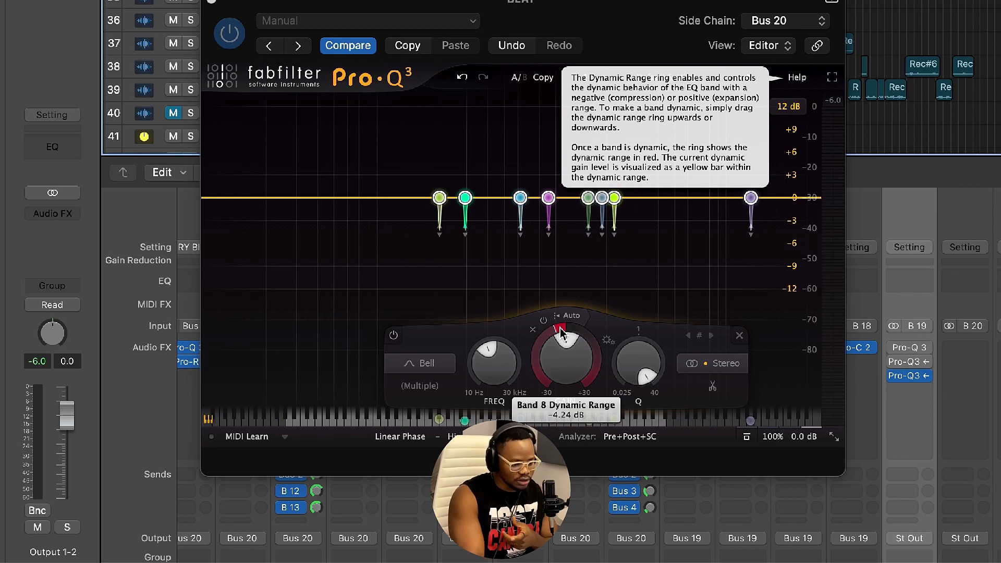
pyautogui.moveTo(560, 331); pyautogui.dragTo(569, 254)
# - Set the EQ display range to 3 dB and play the song to check the gentler dynamic bands
pyautogui.click(788, 106)
pyautogui.click(804, 183)
pyautogui.click(789, 107)
pyautogui.click(802, 130)
pyautogui.press('space')
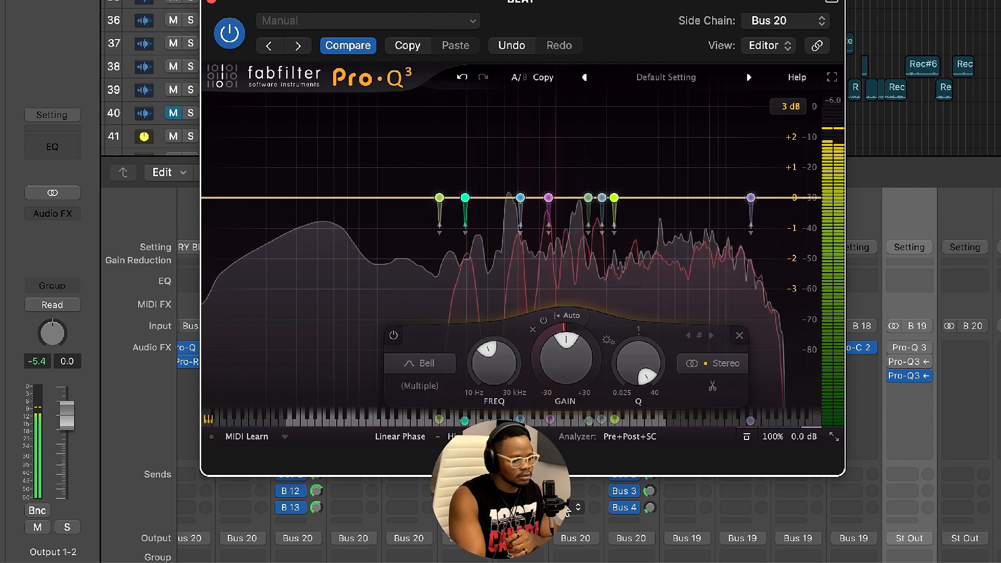
pyautogui.press('space')
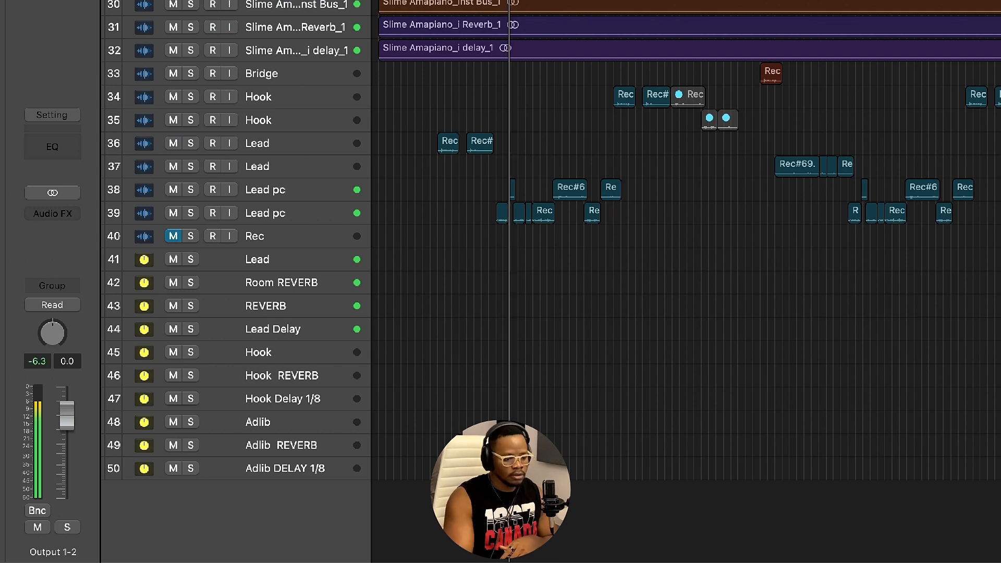
# - Examine the vocal regions up close and the full list of beat tracks in the arrangement while the song plays
pyautogui.press('super+Down')
pyautogui.press('super+Down')
pyautogui.press('super+Down')
pyautogui.press('super+Down')
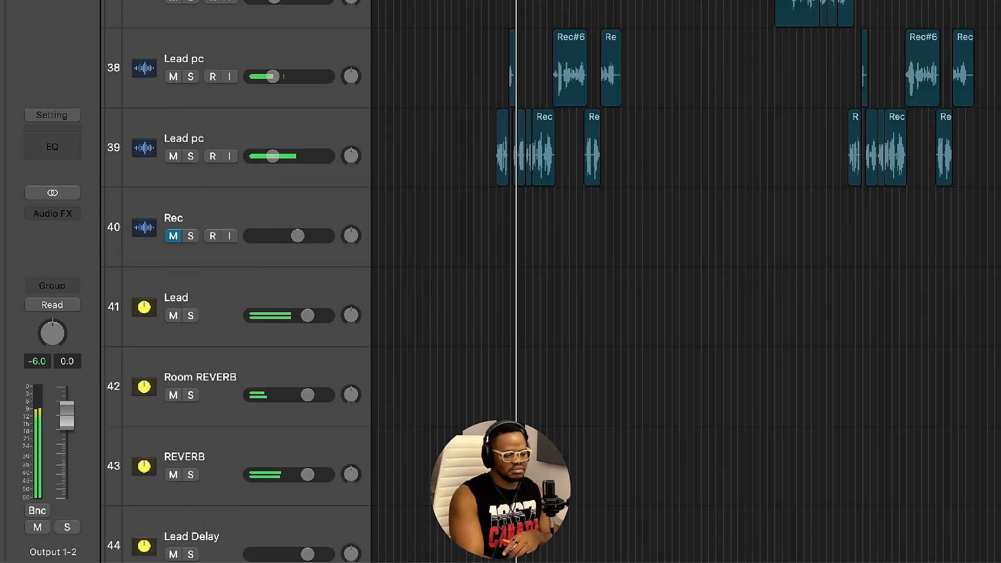
pyautogui.scroll(3, 732, 93)
pyautogui.scroll(8, 732, 93)
pyautogui.scroll(6, 732, 93)
pyautogui.press('super+Left')
pyautogui.press('super+Left')
pyautogui.press('super+Left')
pyautogui.press('super+Left')
pyautogui.scroll(3, 732, 92)
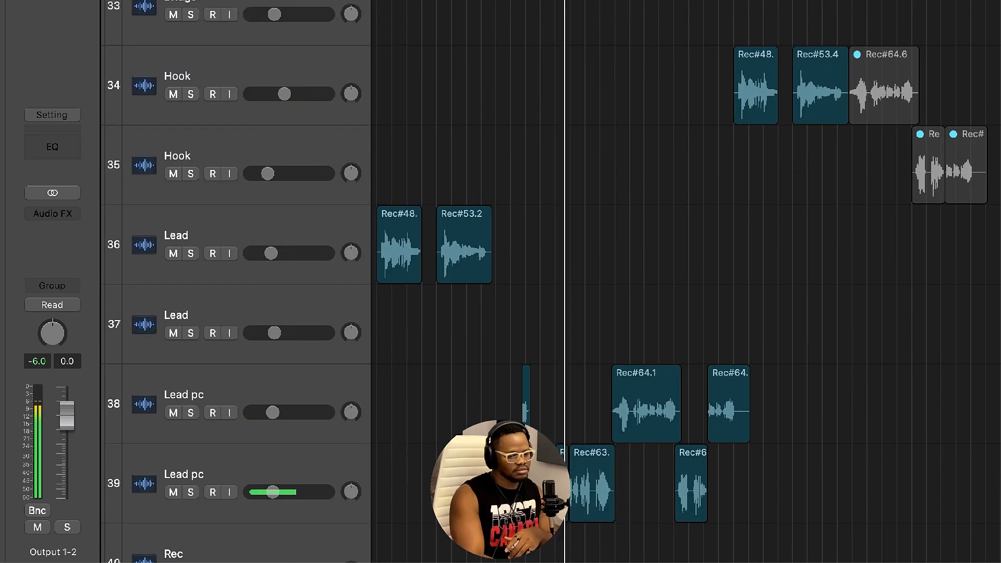
pyautogui.press('super+Up')
pyautogui.press('super+Up')
pyautogui.press('super+Up')
pyautogui.press('super+Up')
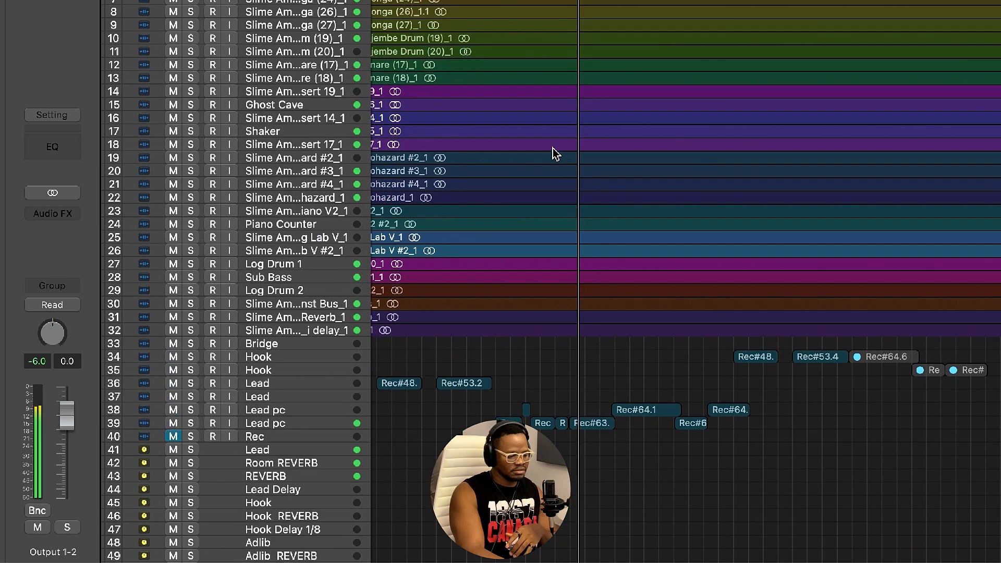
pyautogui.scroll(5, 555, 153)
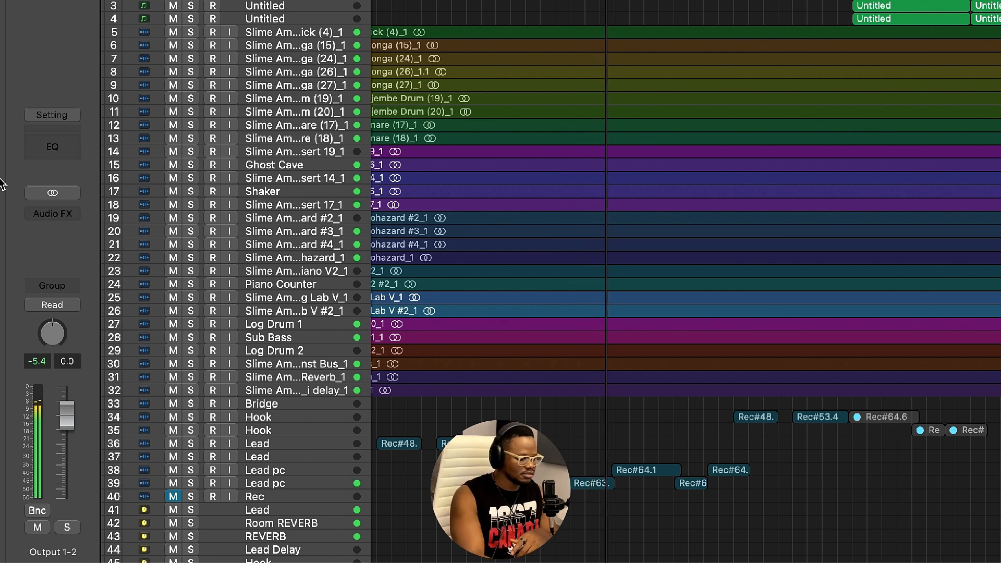
# - Show the i reverb track's channel strip and review the beat tracks from the start of the arrangement
pyautogui.click(1, 235)
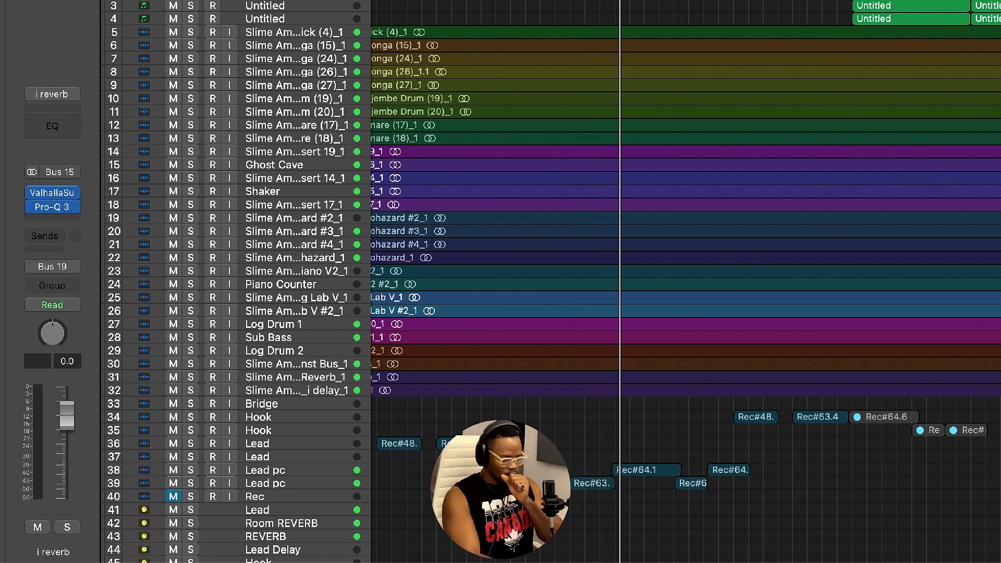
pyautogui.hscroll(-5, 568, 202)
pyautogui.scroll(-5, 554, 202)
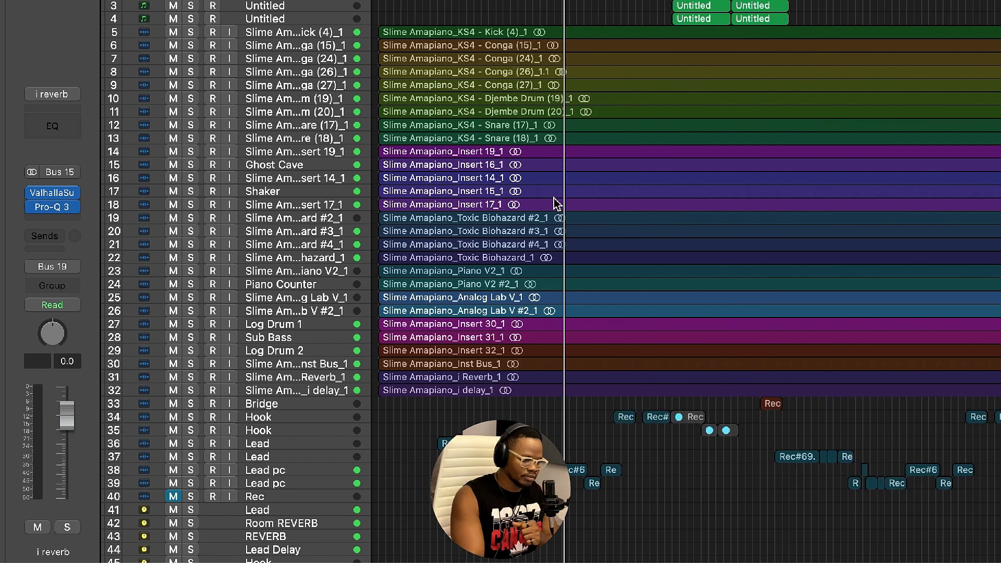